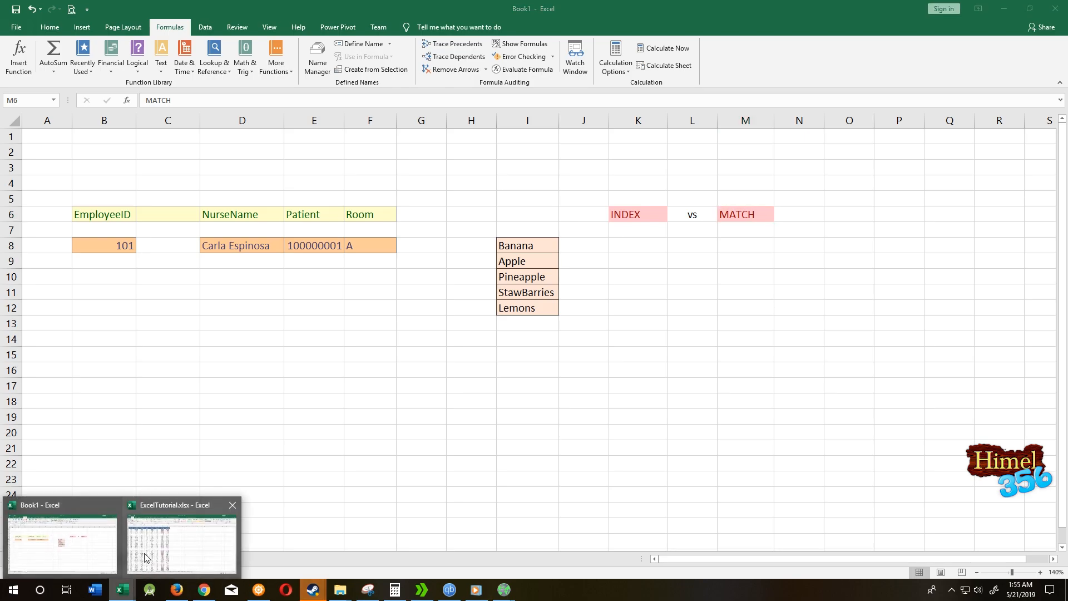
- Examine the Emp ID column on the Employee Records sheet of ExcelTutorial.xlsx and return to the Book1 workbook
click(89, 132)
drag(43, 132, 22, 545)
click(209, 388)
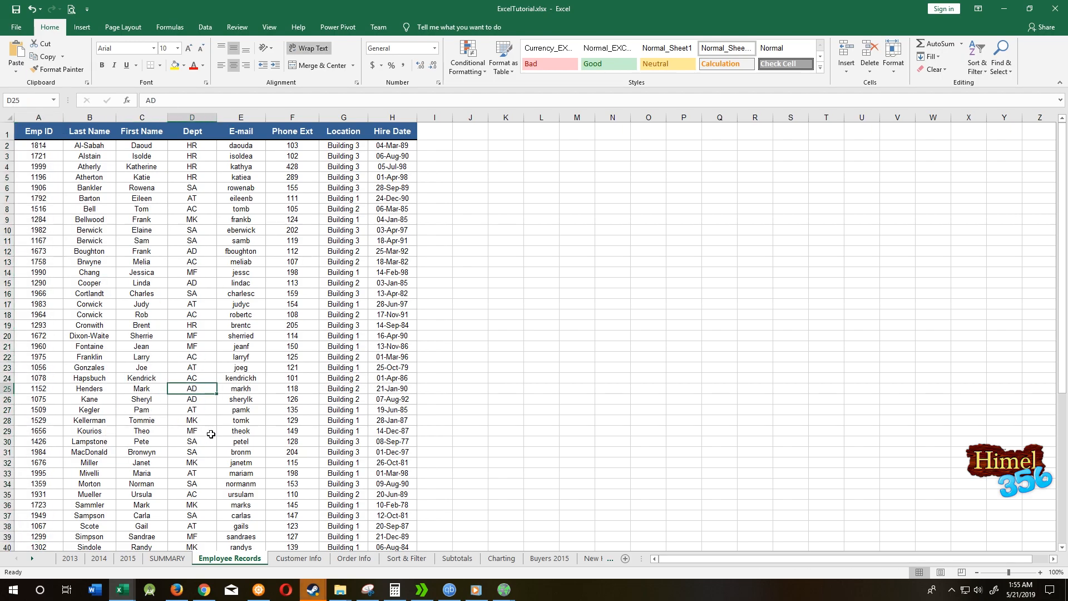
click(29, 131)
drag(29, 131, 8, 504)
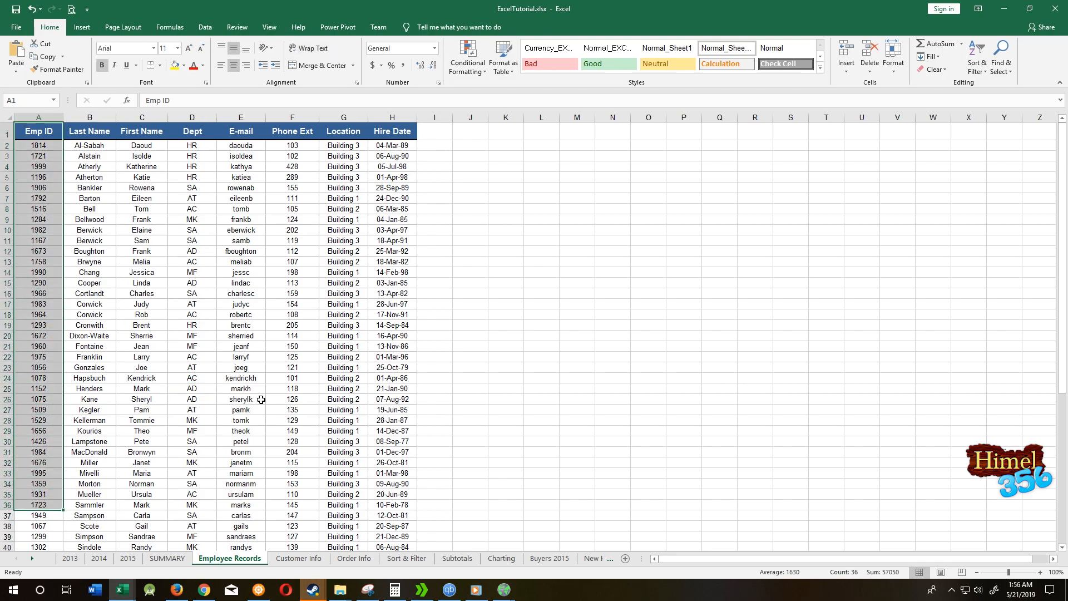
click(122, 589)
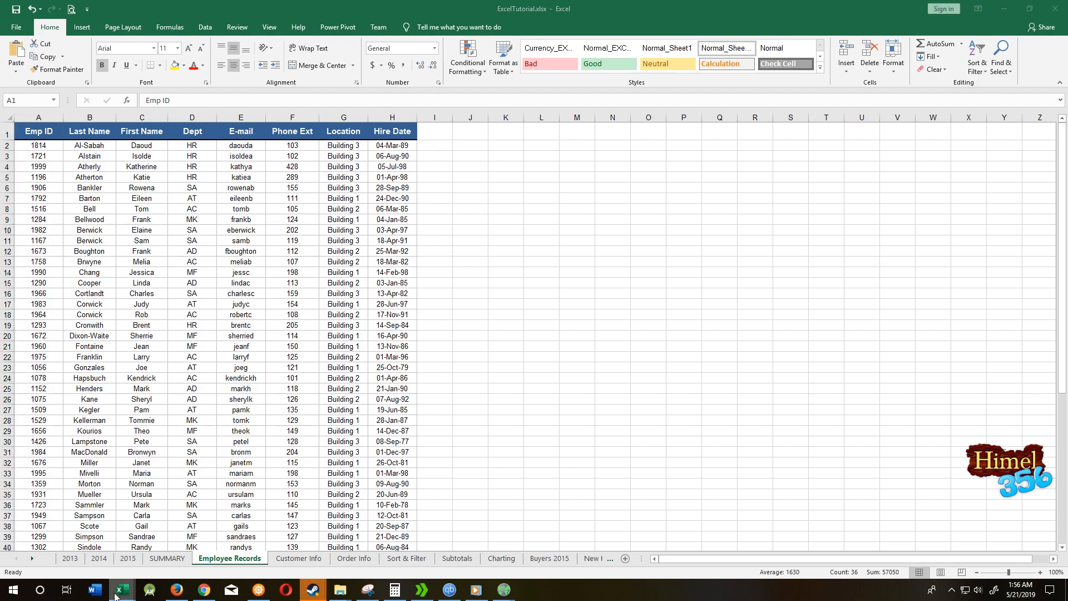
click(99, 567)
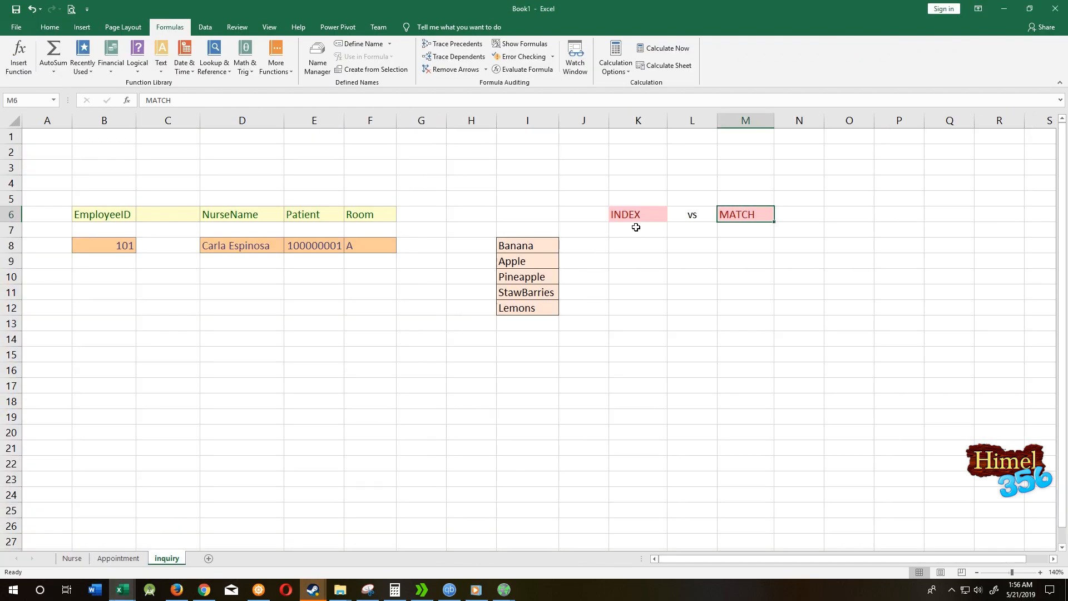
click(644, 216)
click(738, 214)
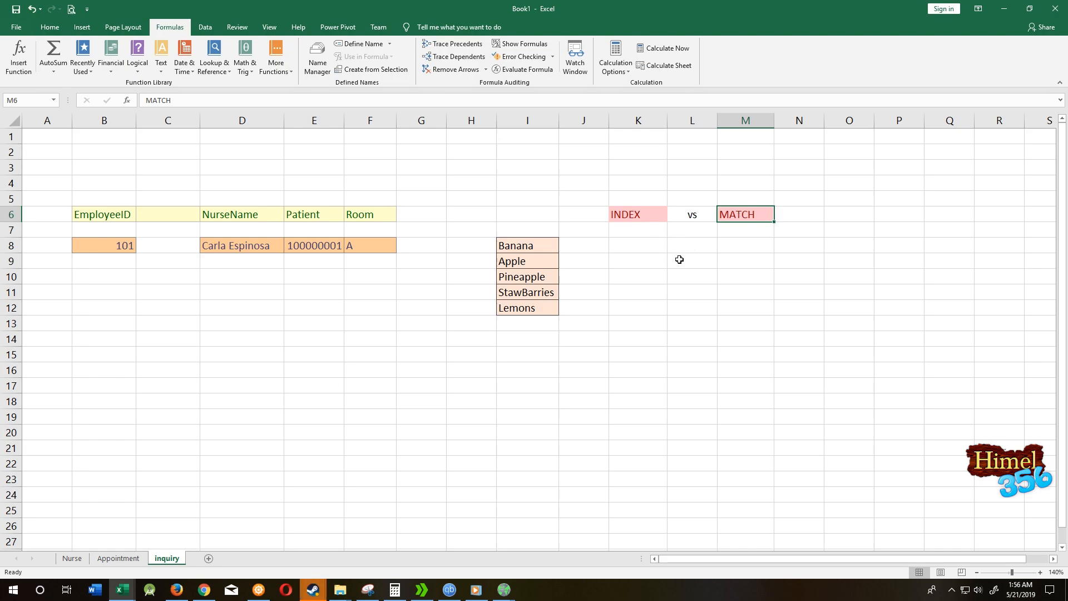
click(642, 221)
click(634, 244)
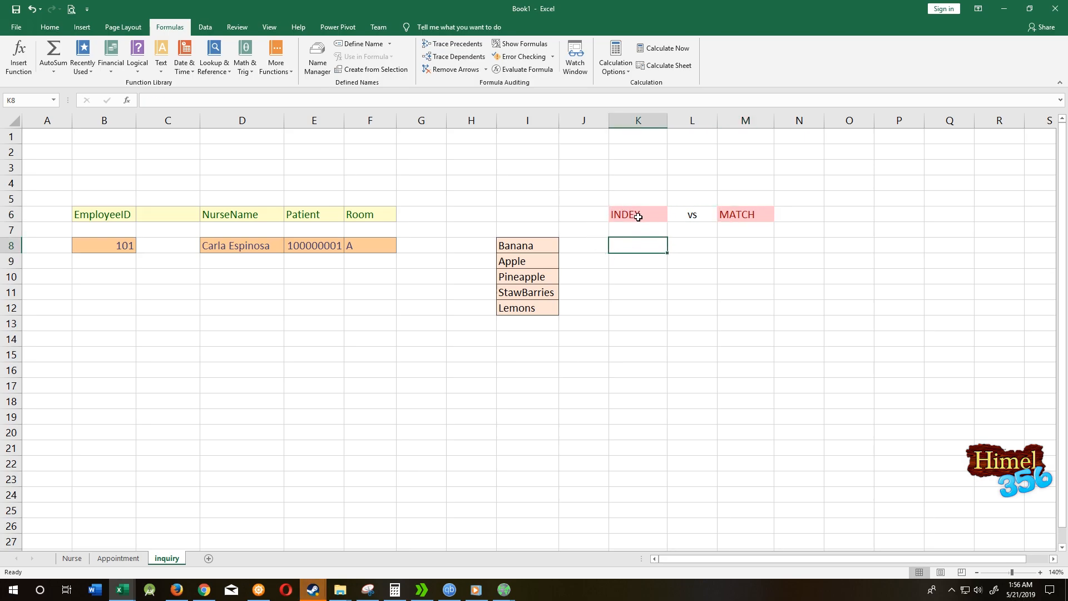
click(531, 280)
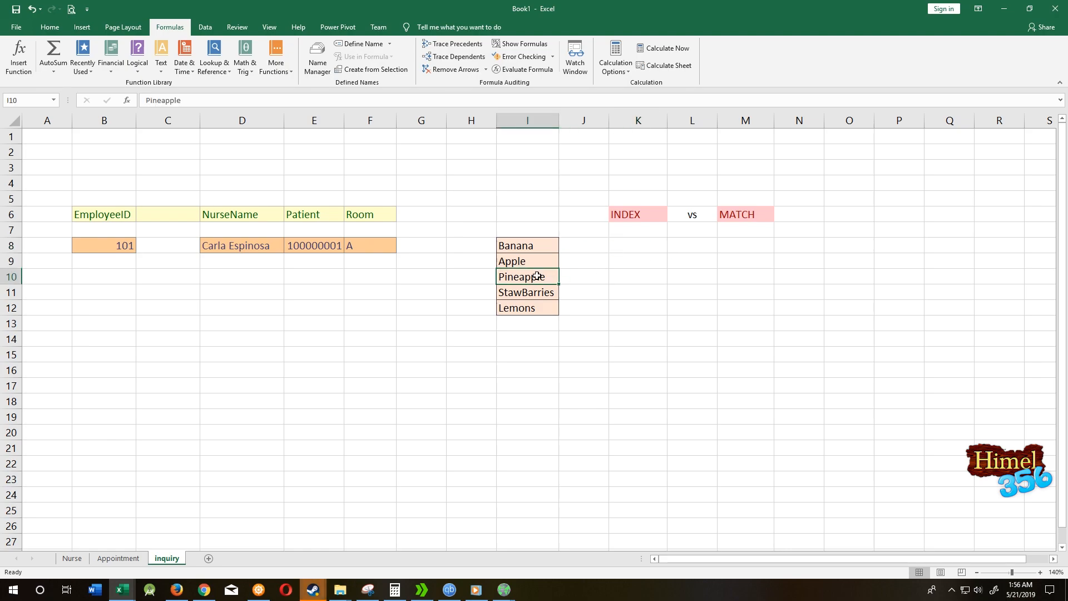
- Insert an INDEX function in K8 that returns row 4 of the fruit list I8:I12, and autofit column K
click(623, 248)
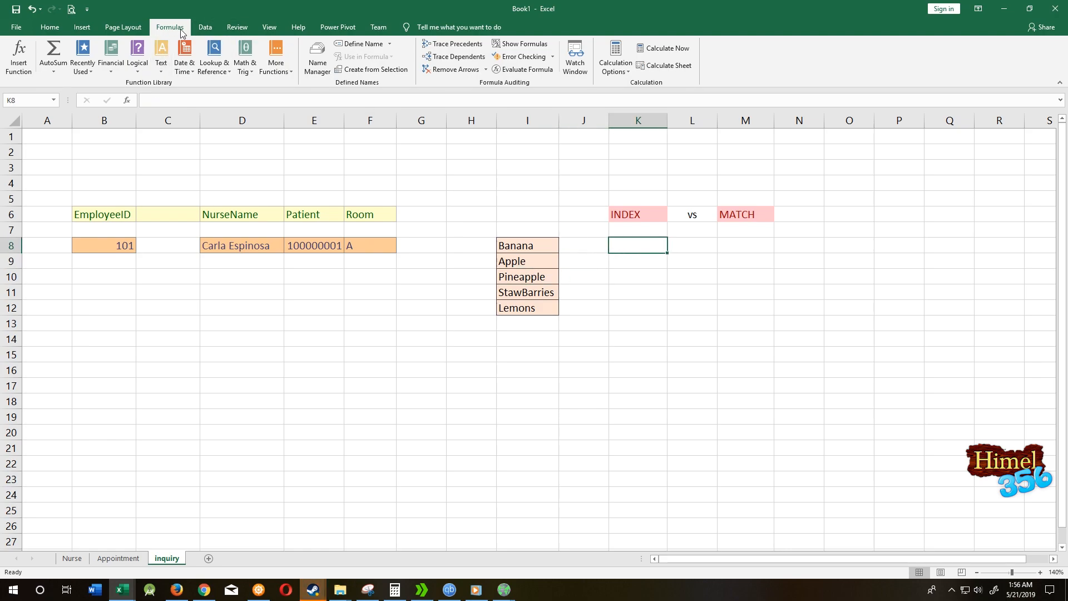
click(214, 62)
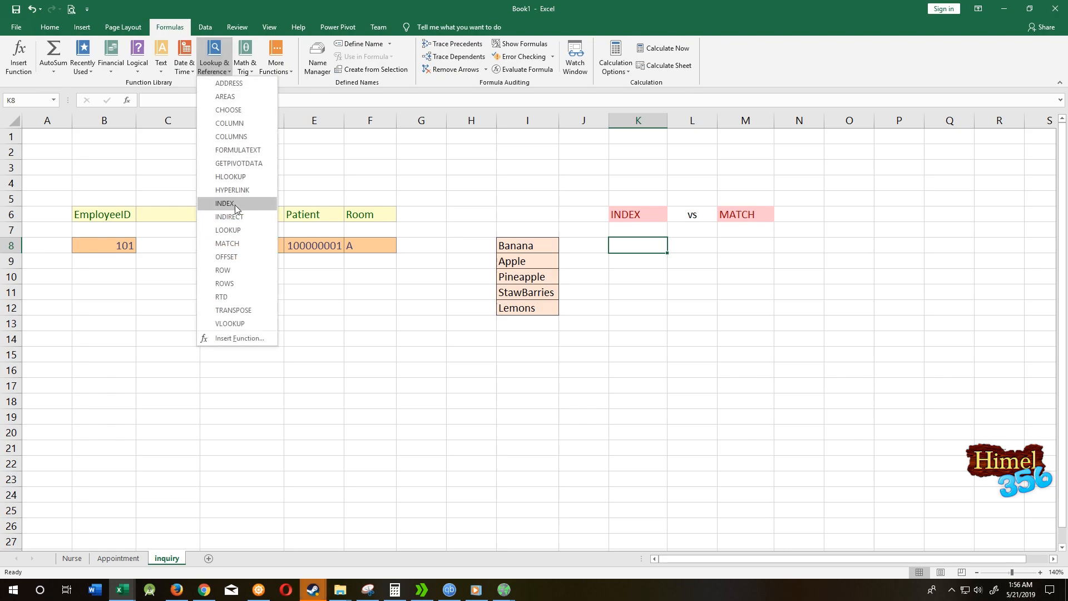
click(235, 208)
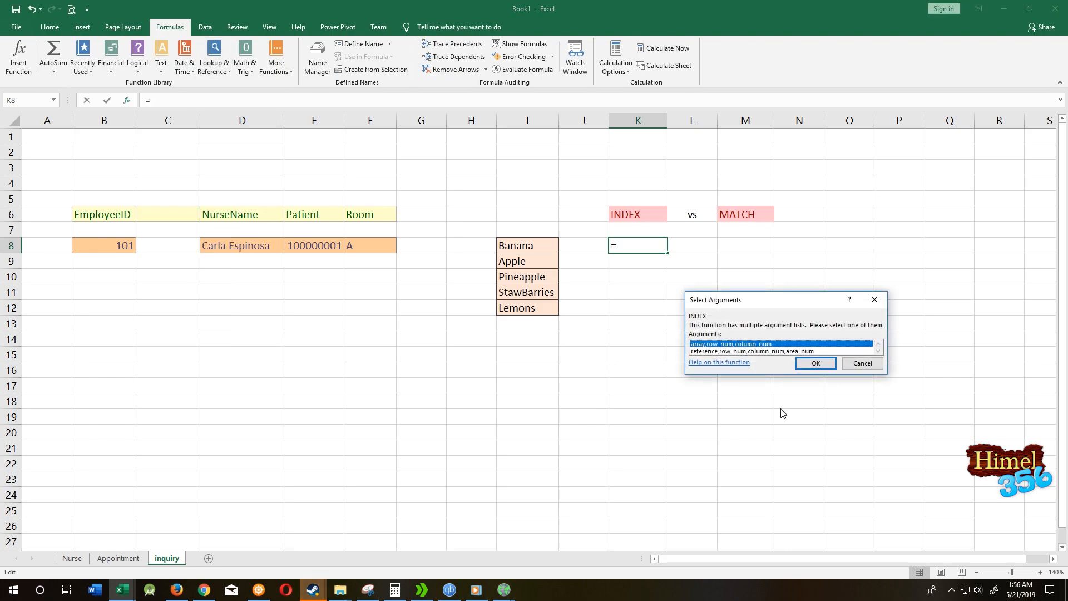
click(815, 363)
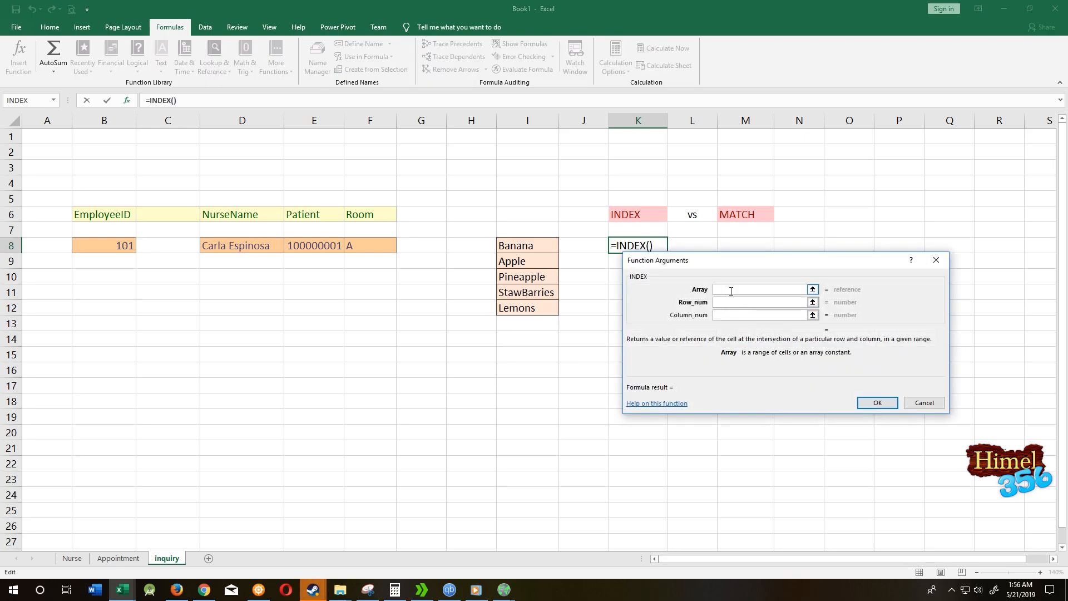
drag(541, 245, 543, 307)
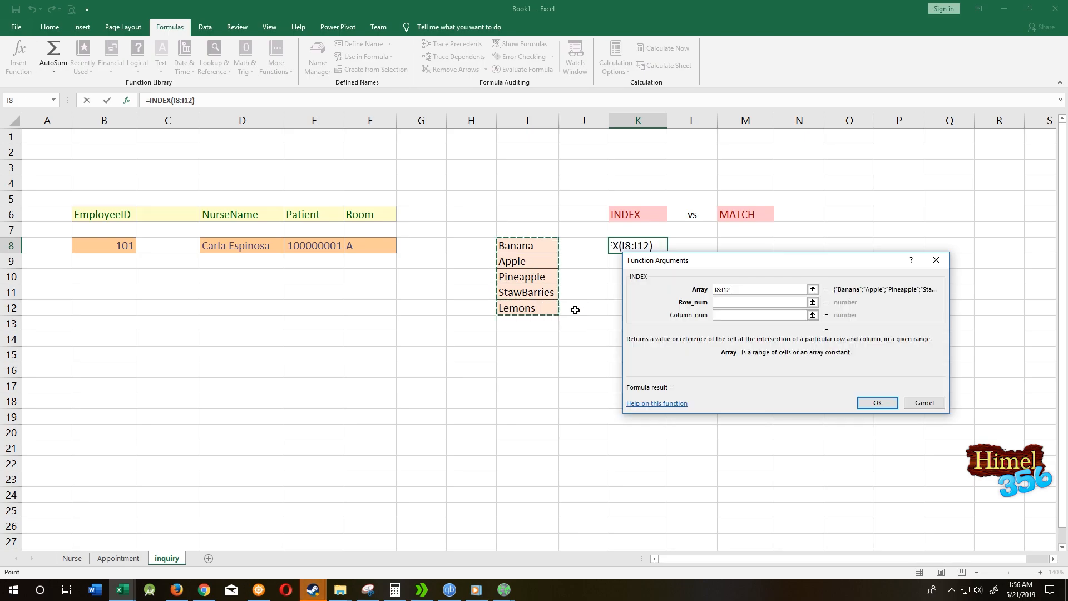
click(732, 302)
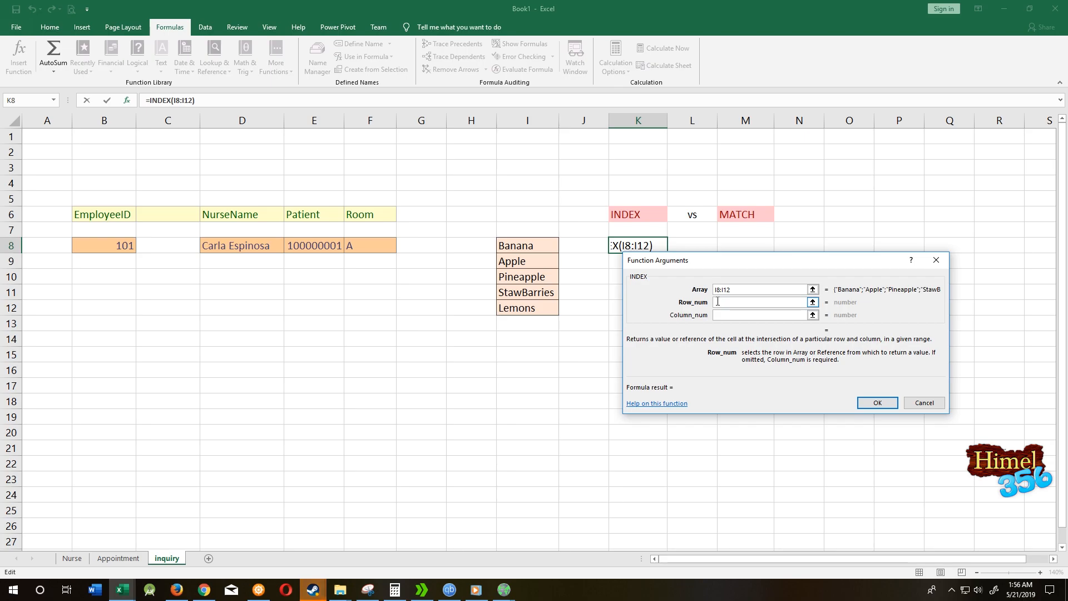
text(4)
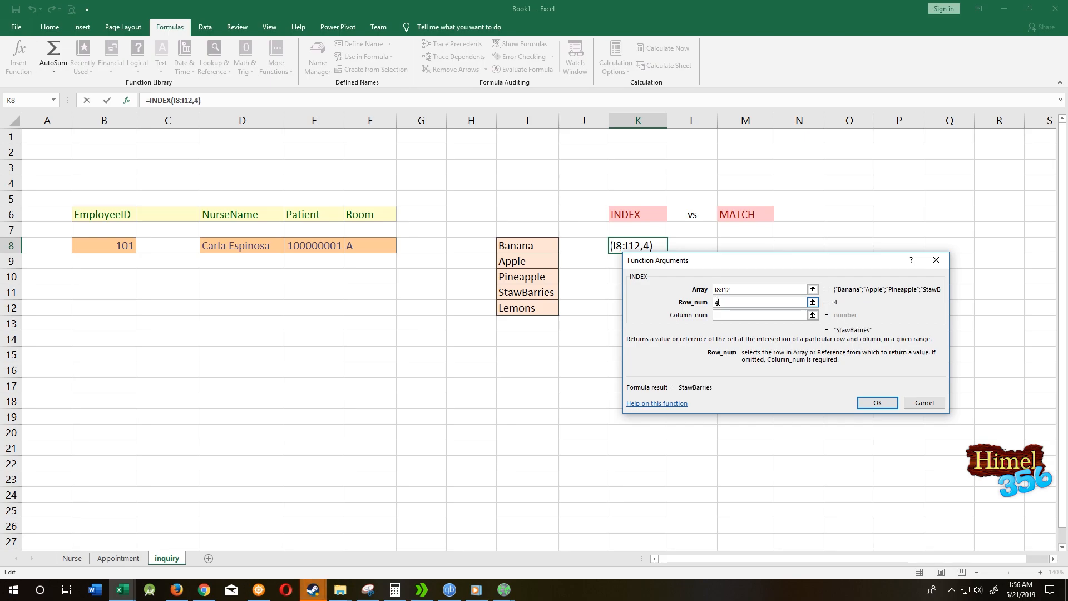
click(878, 402)
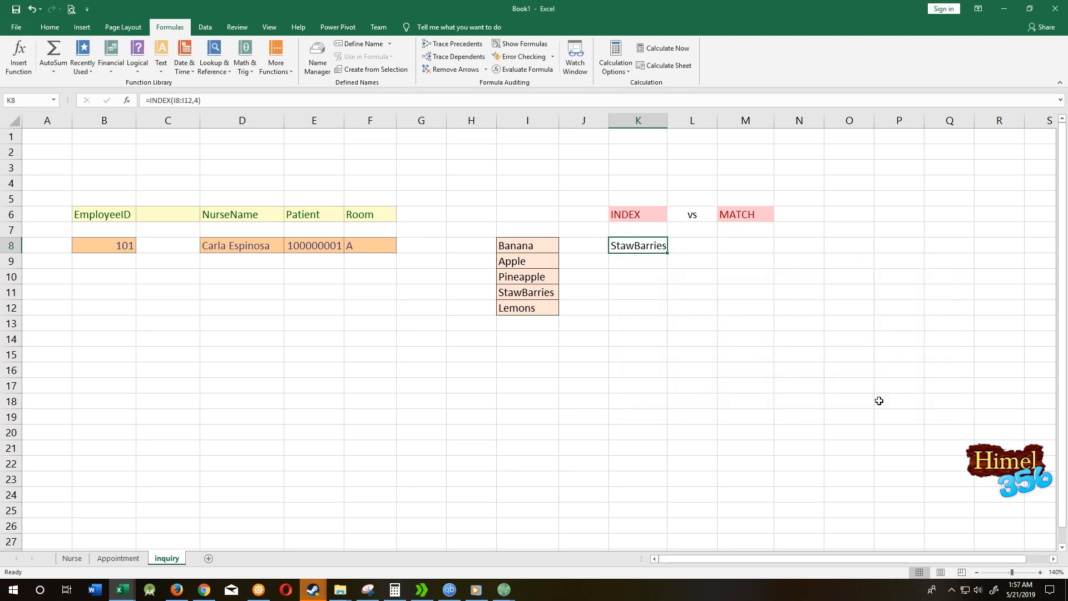
double_click(668, 120)
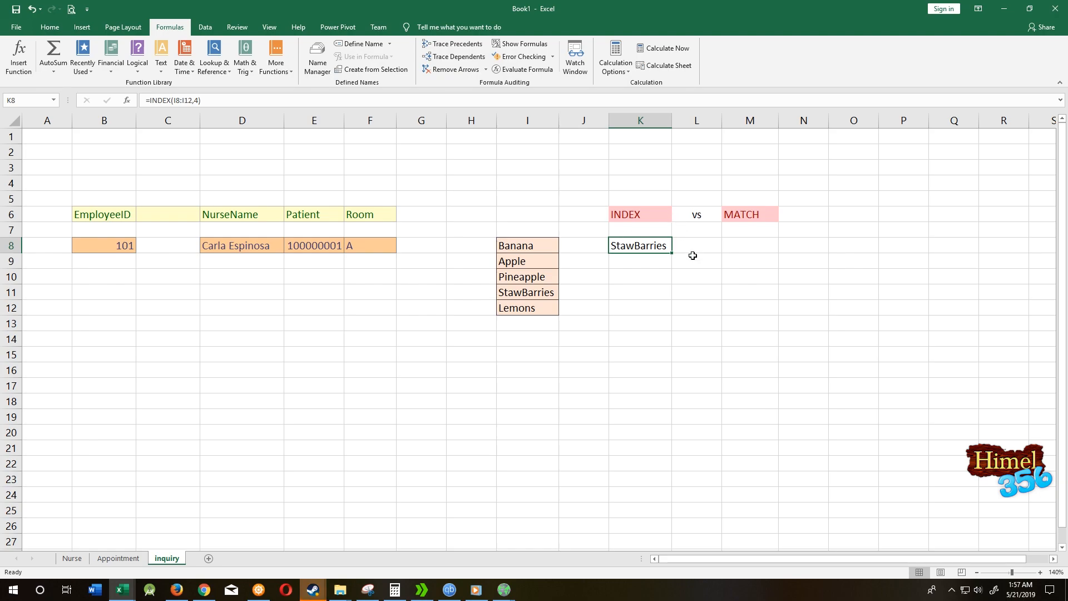
- Insert a MATCH function in M8 with lookup value I10, lookup array I8:I12 and match type 0
click(739, 248)
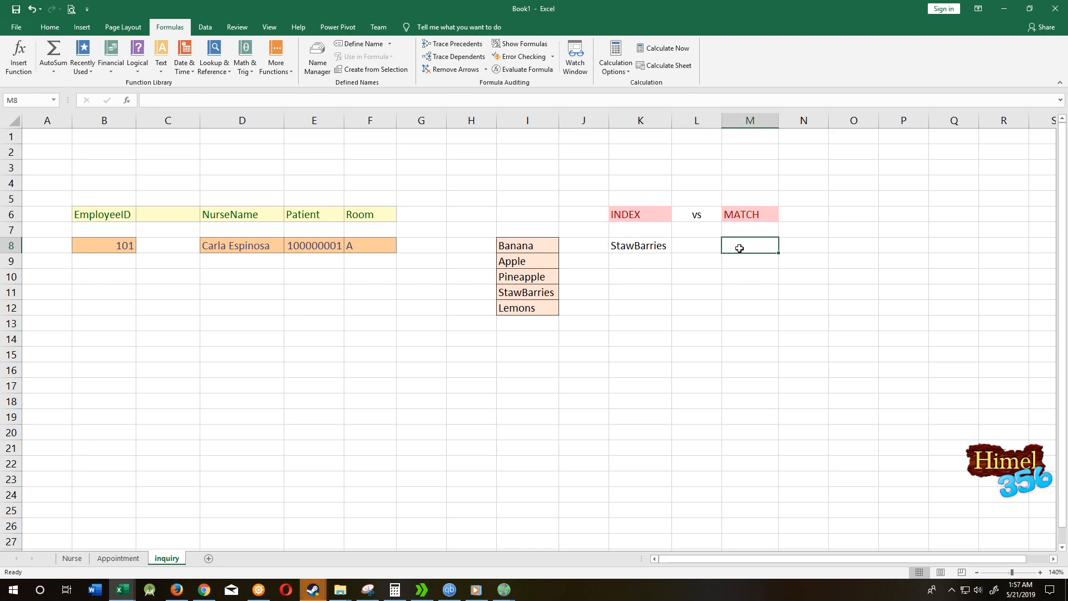
click(212, 67)
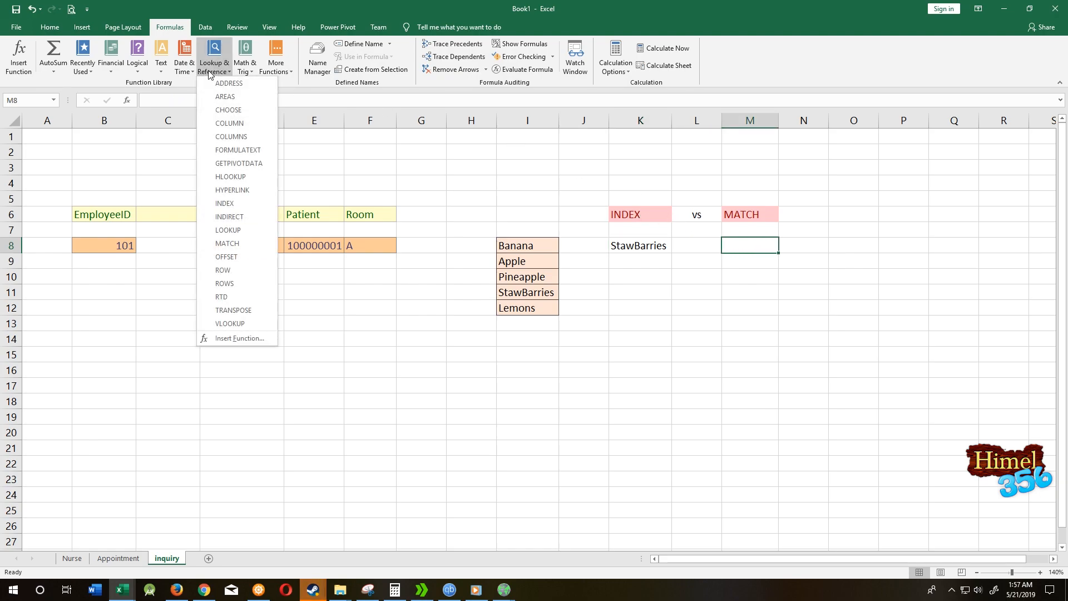
click(248, 245)
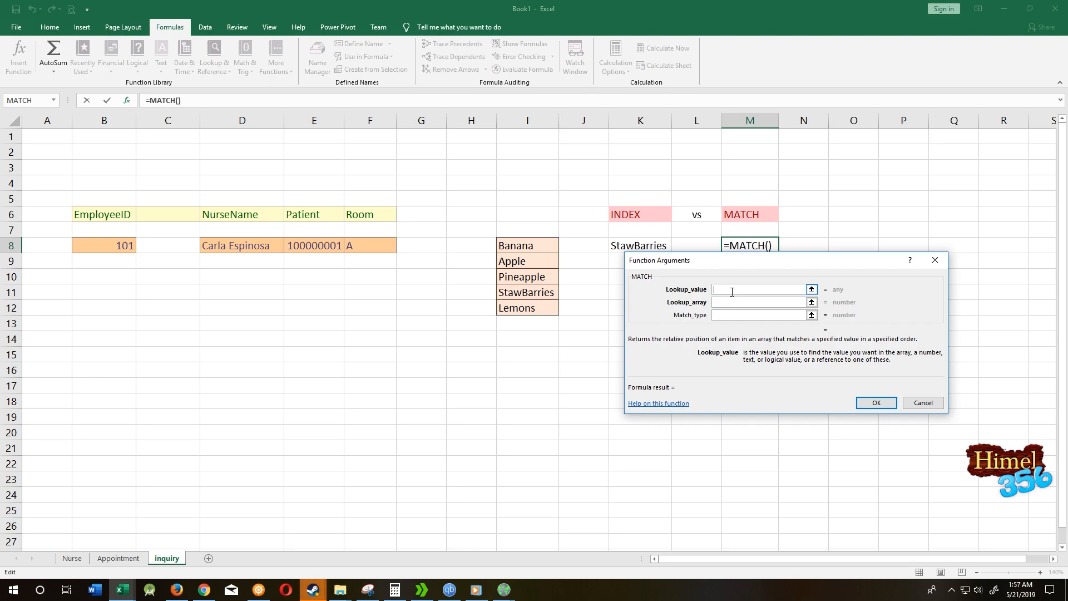
click(553, 277)
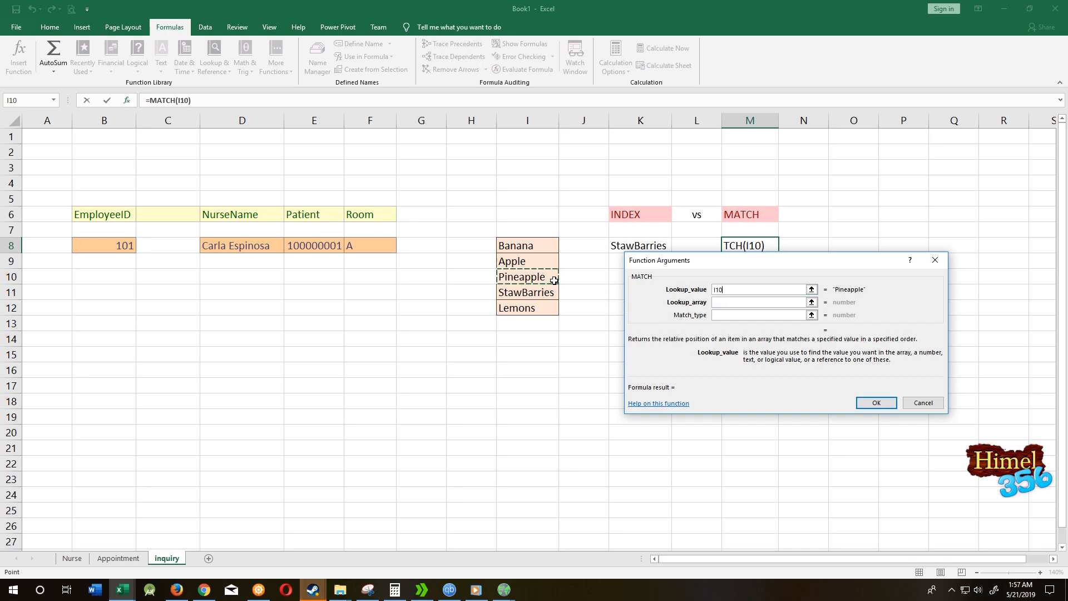
click(771, 302)
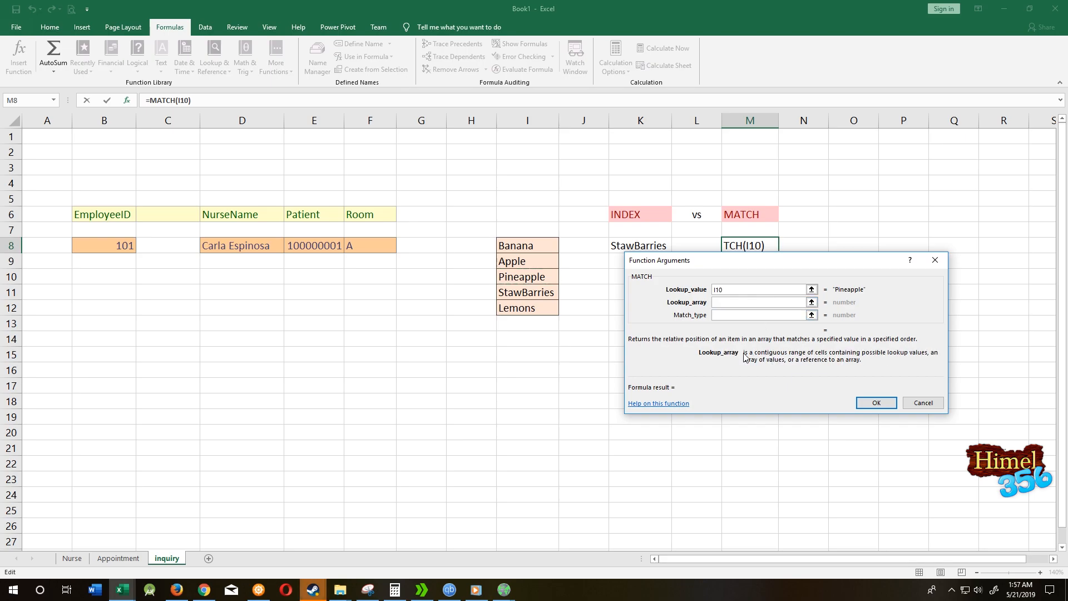
drag(518, 247, 527, 310)
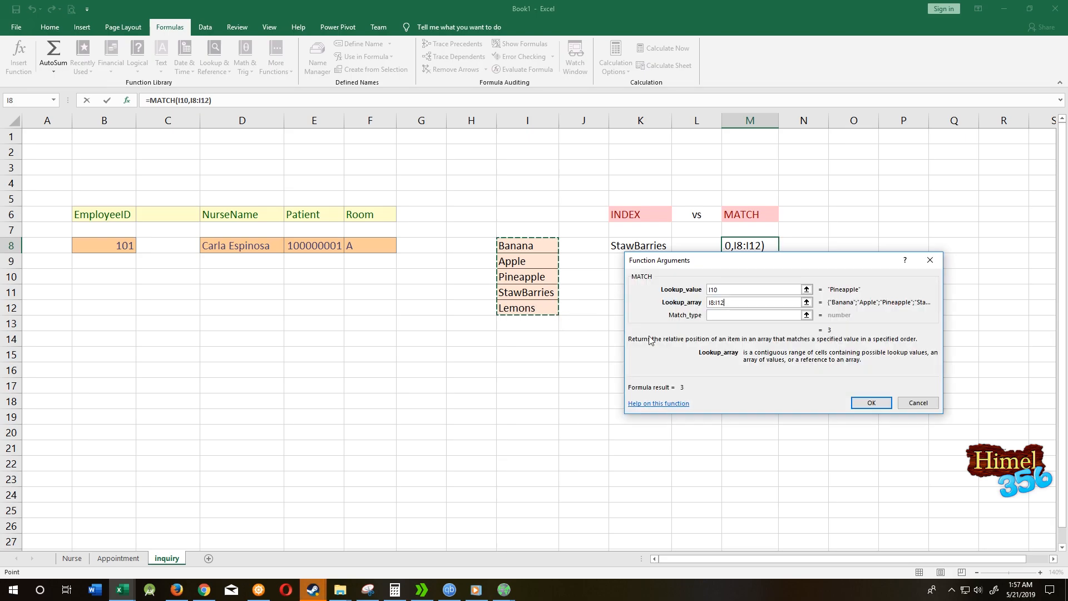
click(756, 315)
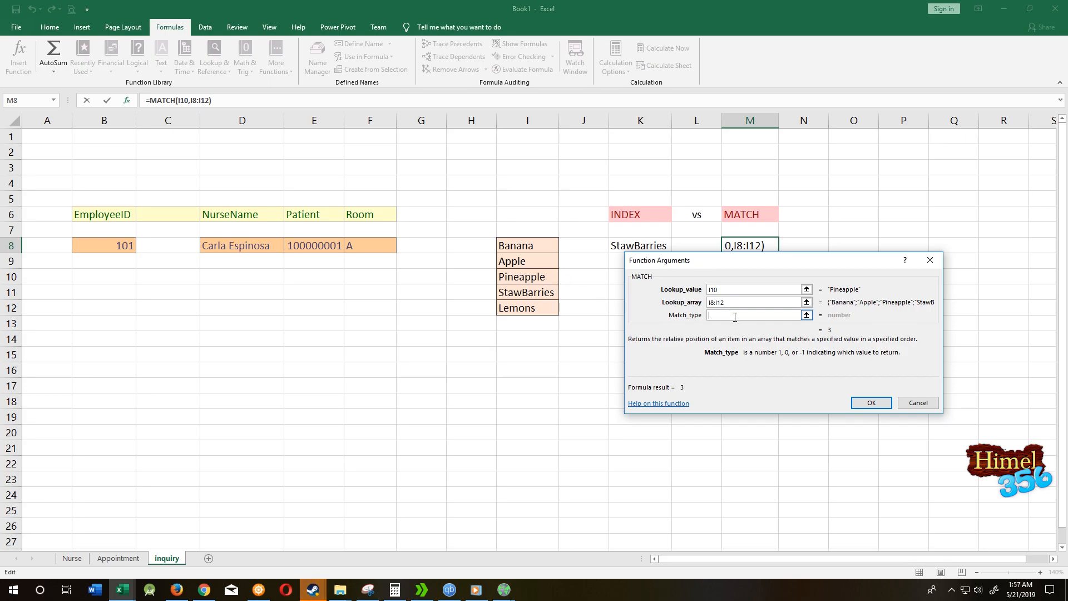
text(0)
click(866, 404)
click(665, 266)
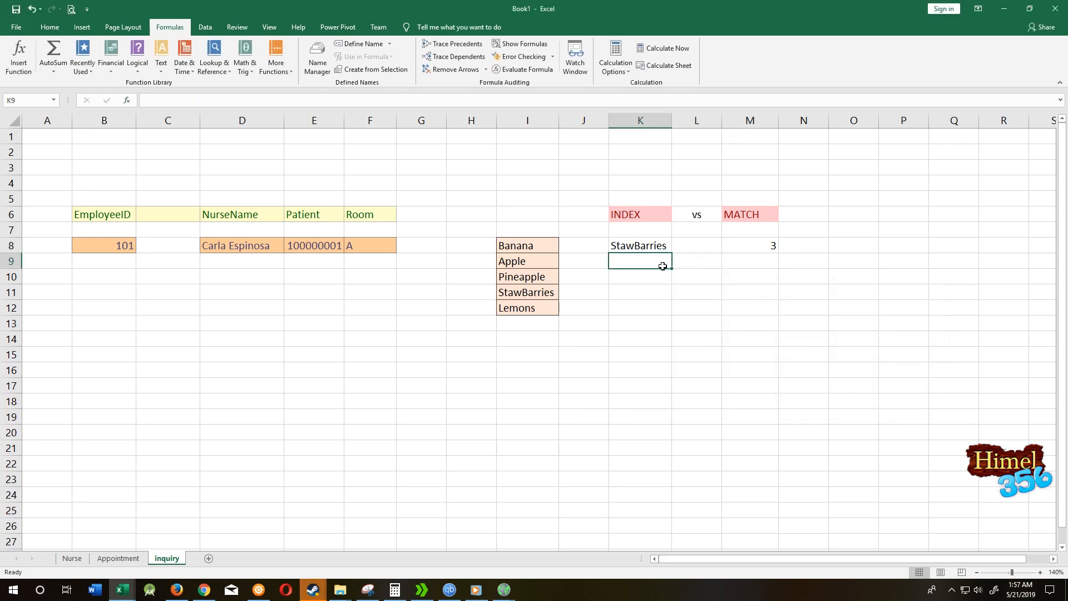
click(649, 243)
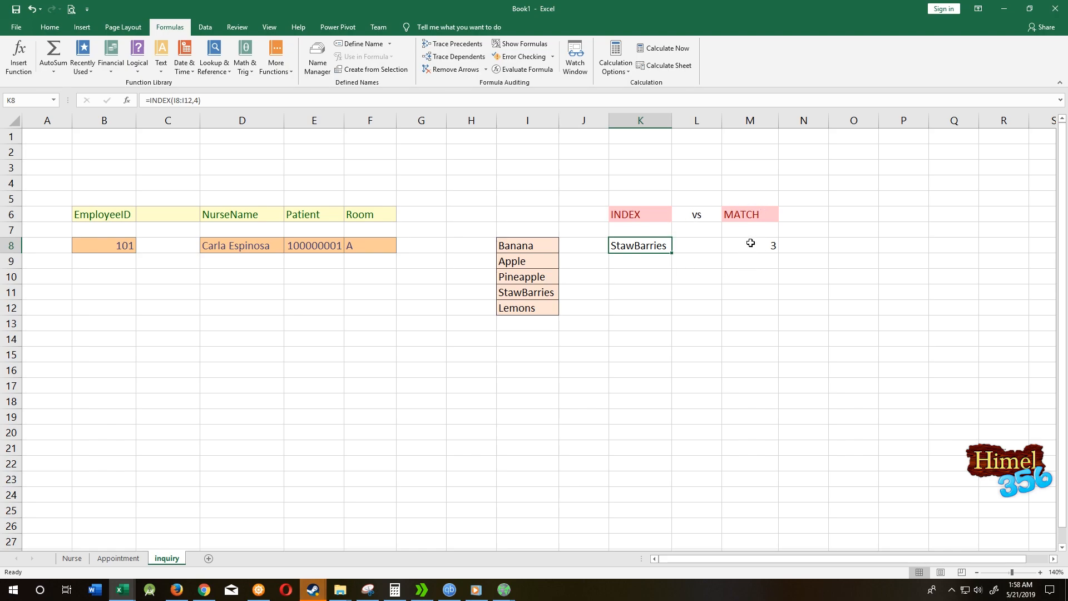
- Look up the second nurse and finally the third nurse by entering their employee IDs in B8
click(96, 249)
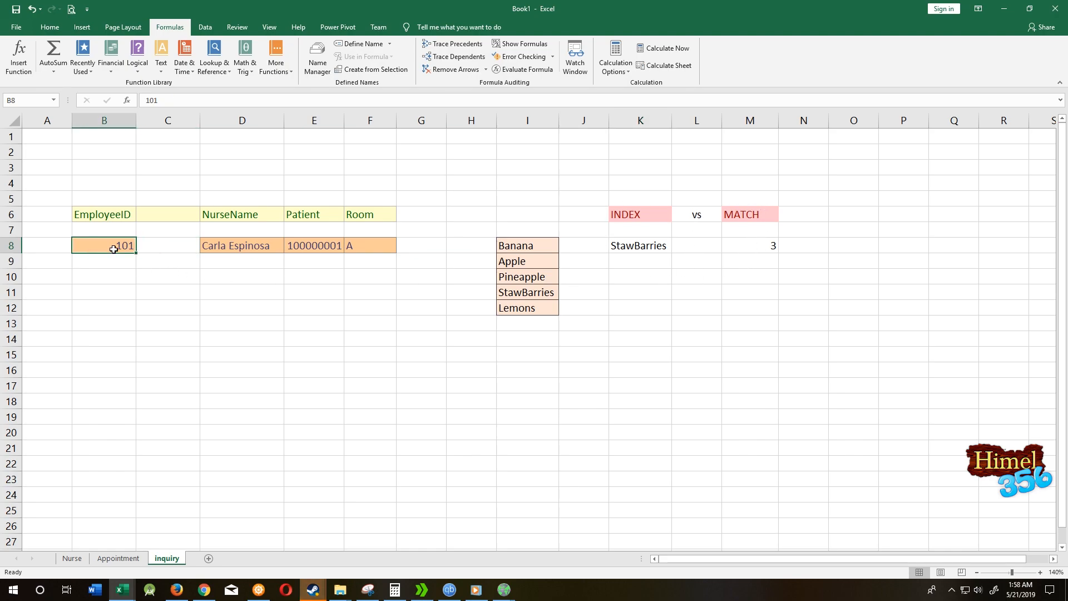
text(102)
key(Return)
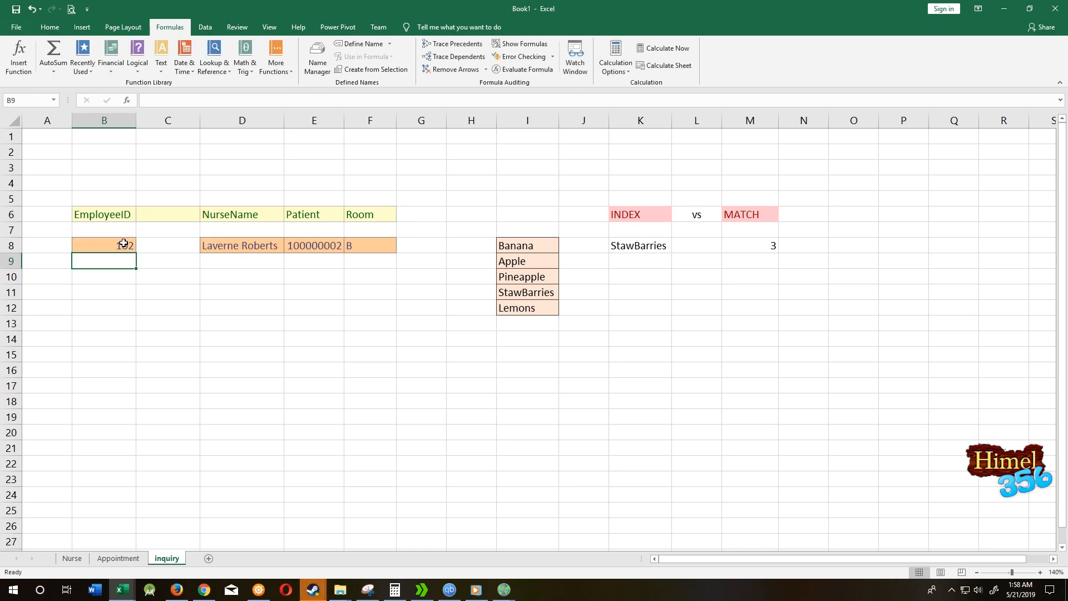
click(124, 245)
text(103)
key(Return)
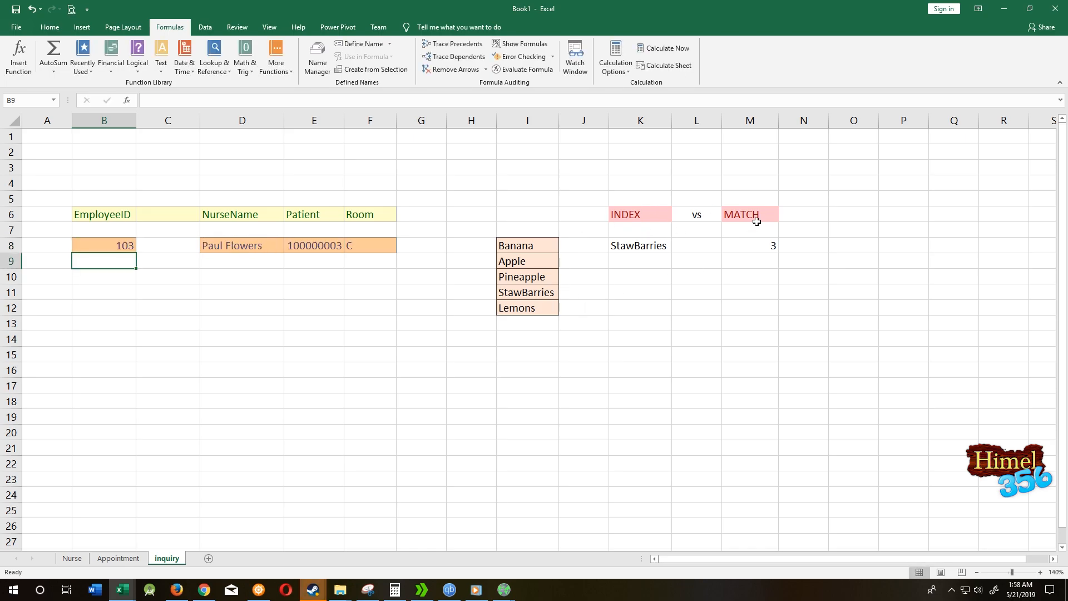
- Review the Appointment and Nurse source tables, and inspect the NurseName and Patient lookup formulas on the inquiry sheet
click(236, 276)
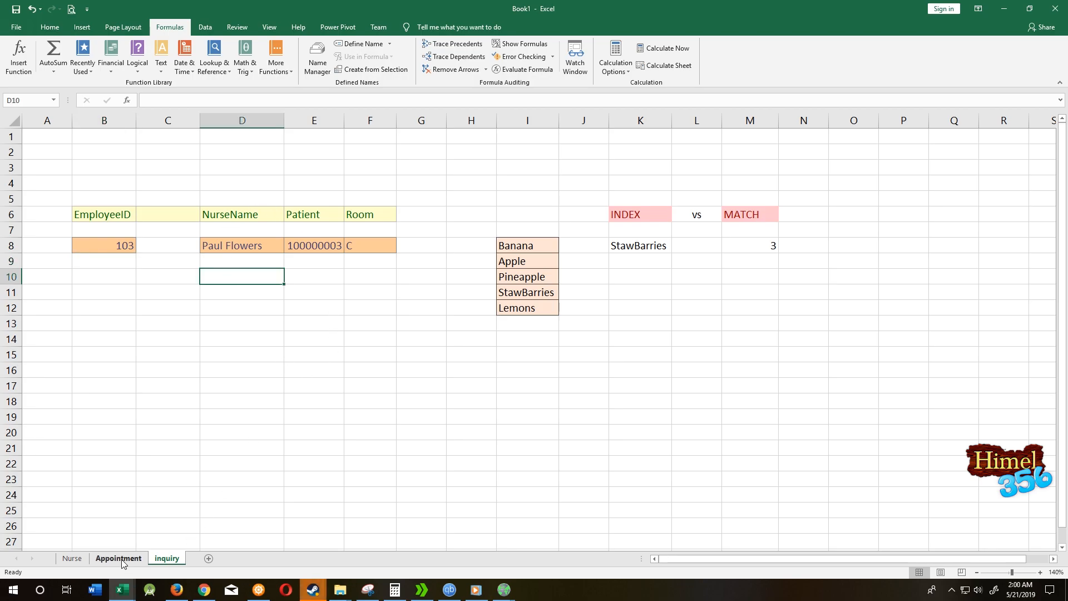
click(123, 561)
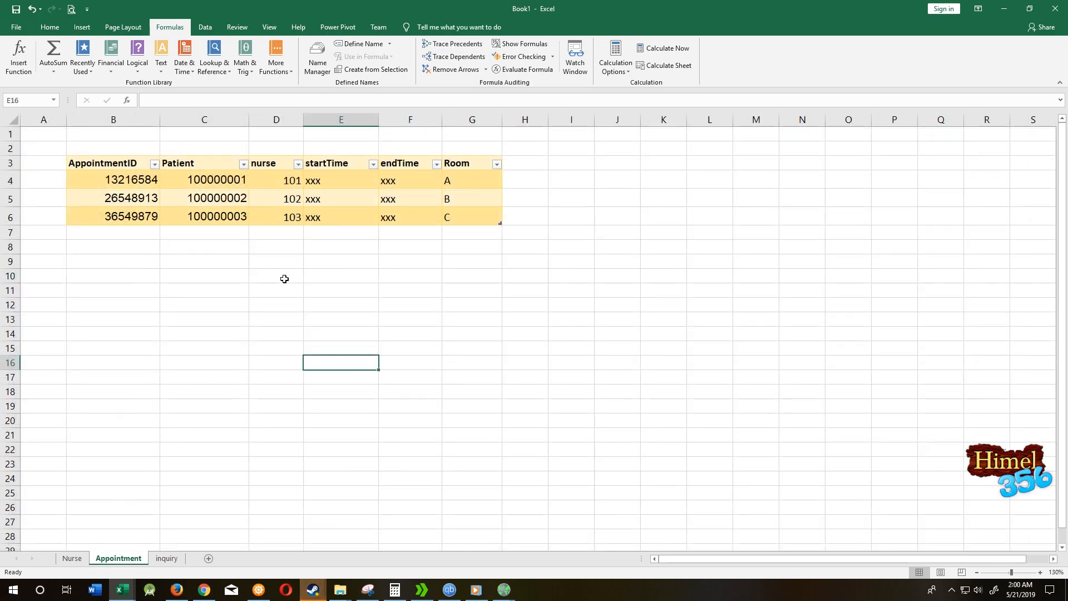
click(72, 558)
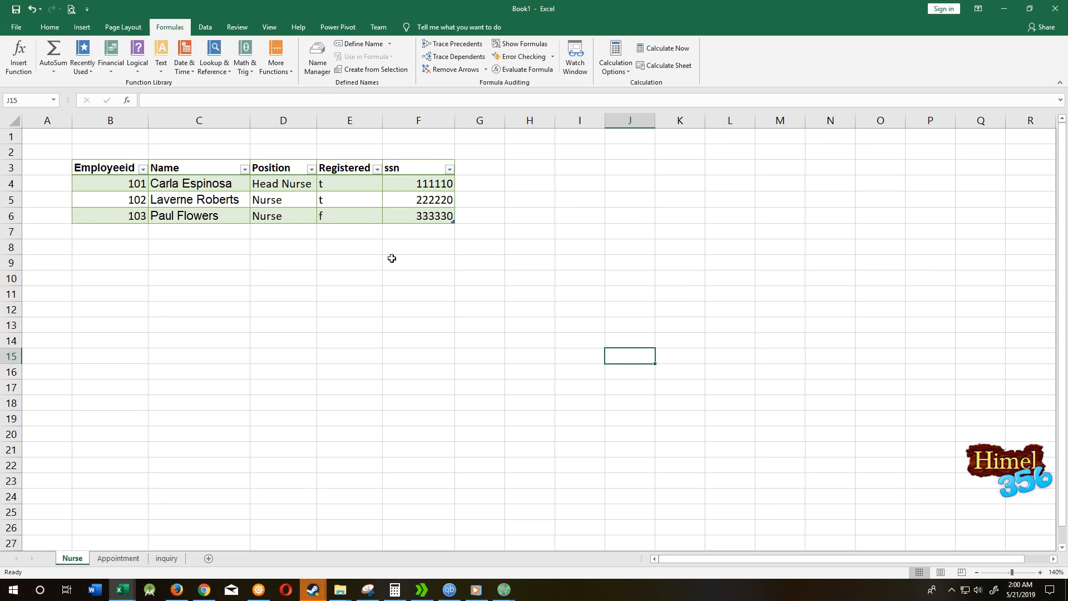
click(122, 560)
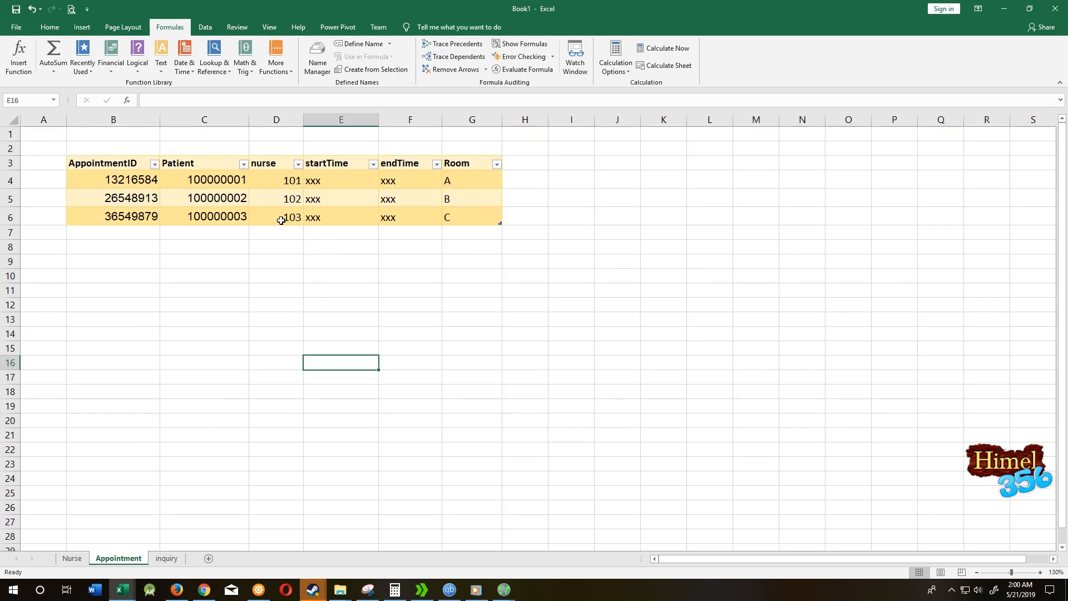
click(167, 558)
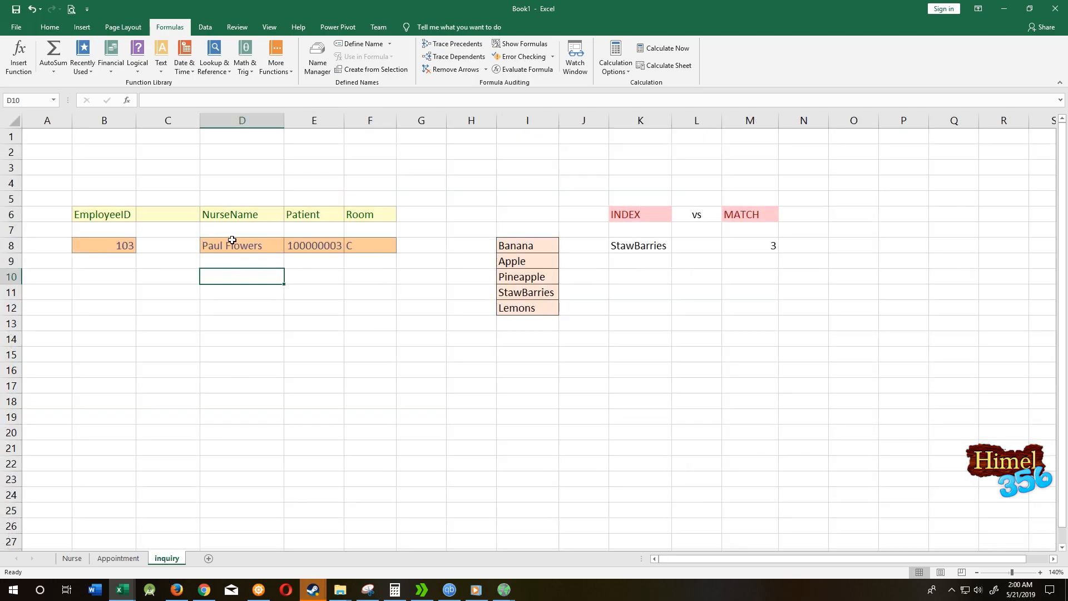
click(231, 247)
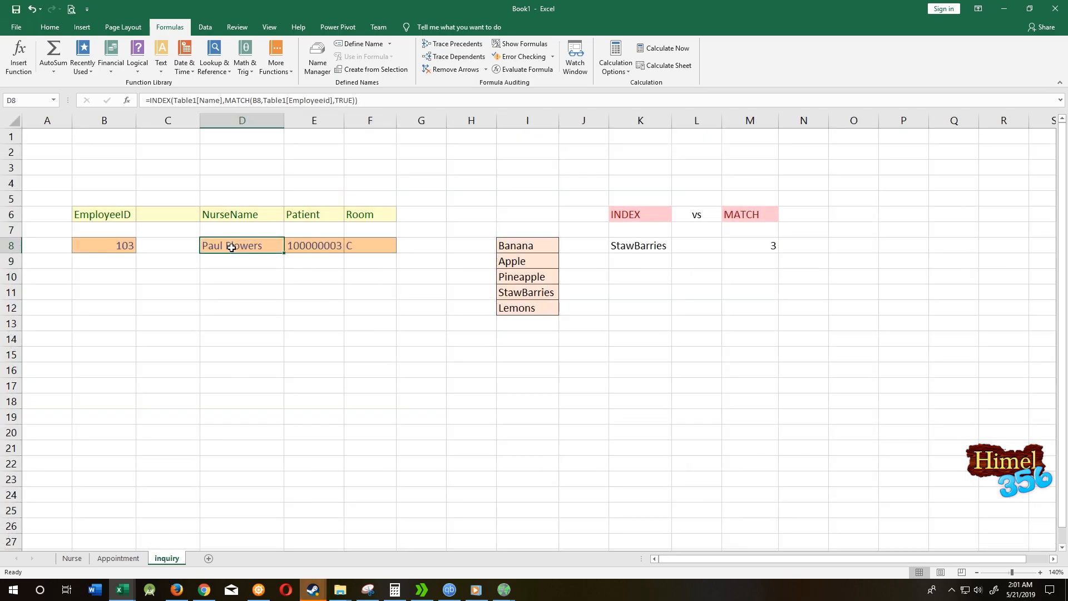
click(299, 246)
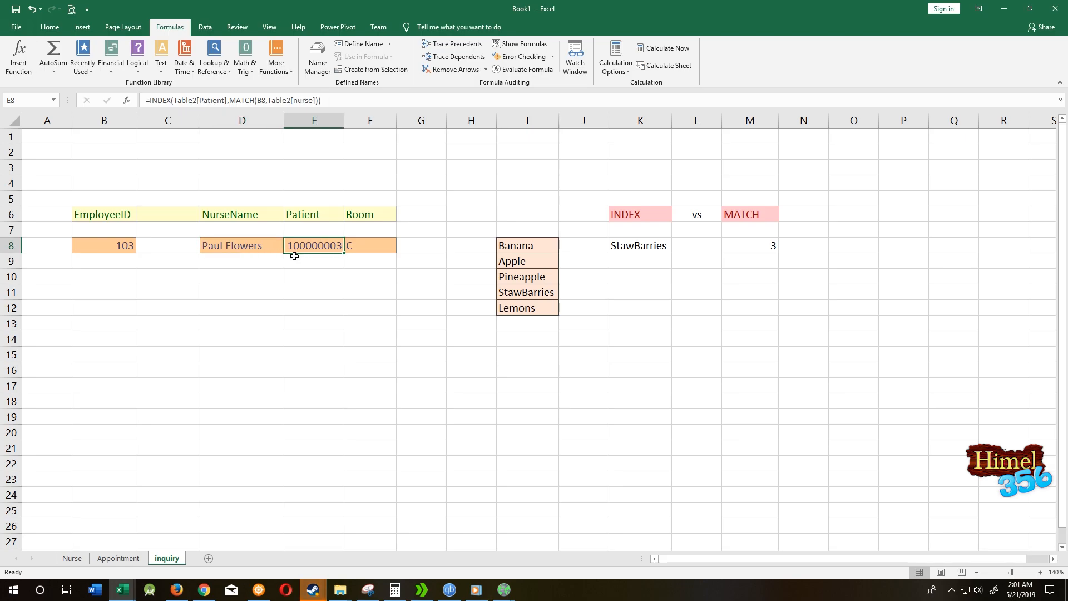
- Check the Room lookup formula and clear the NurseName, Patient and Room formulas in D8:F8
click(359, 249)
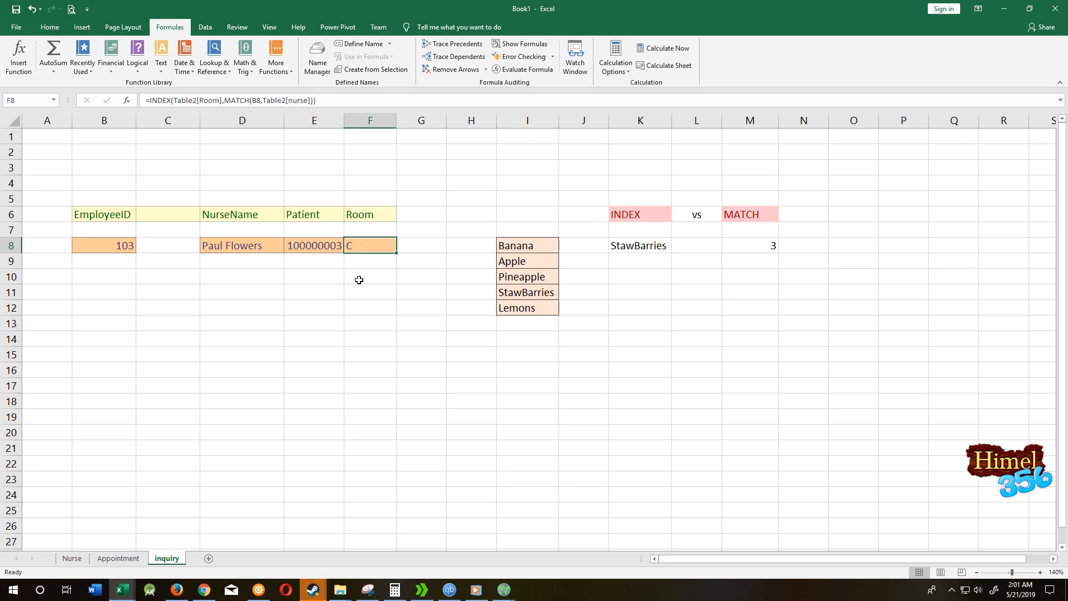
click(245, 245)
key(Delete)
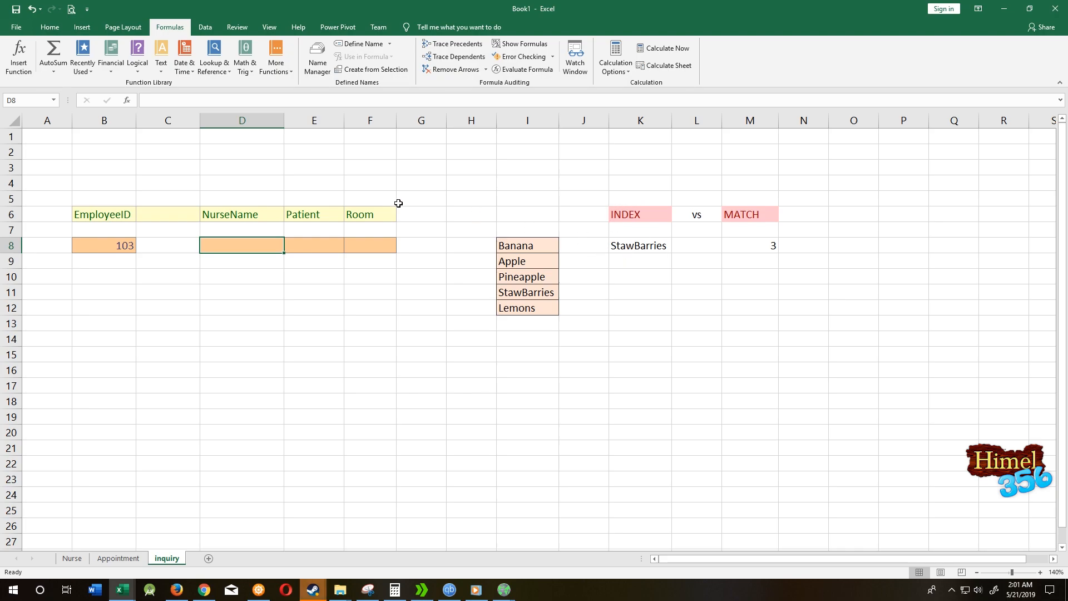
- Insert an INDEX function in D8 using the array form, with the Nurse sheet's Table1[Name] column as the array
click(227, 69)
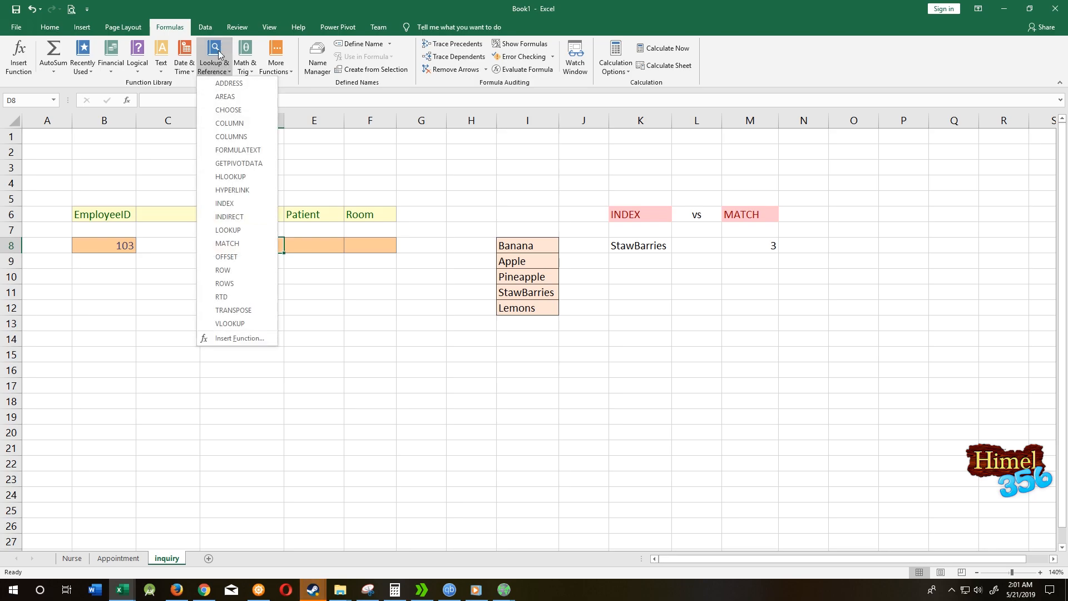
click(237, 204)
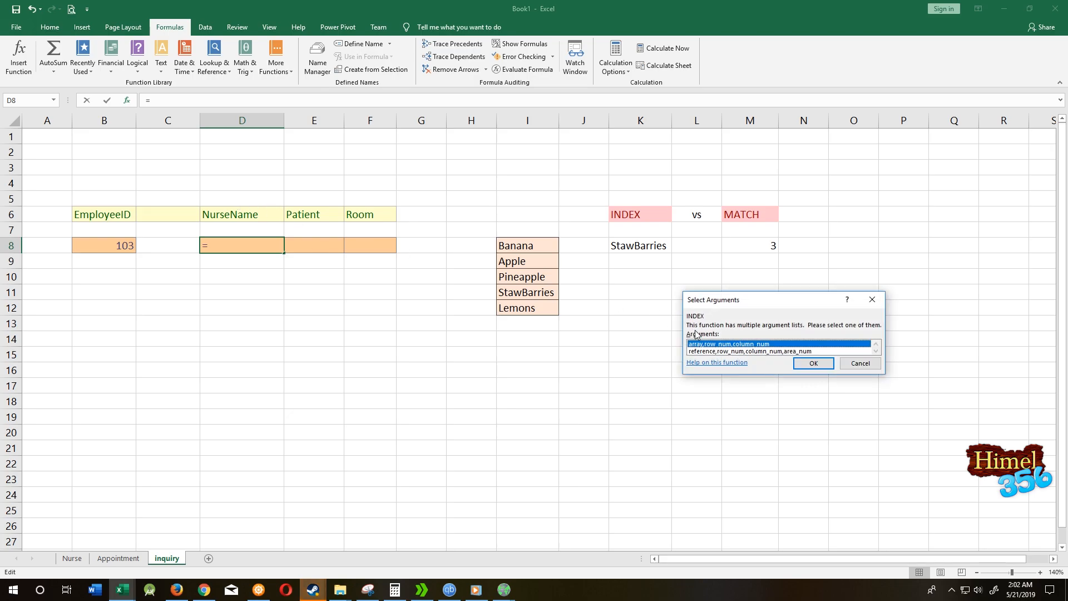
click(798, 367)
drag(716, 271, 557, 265)
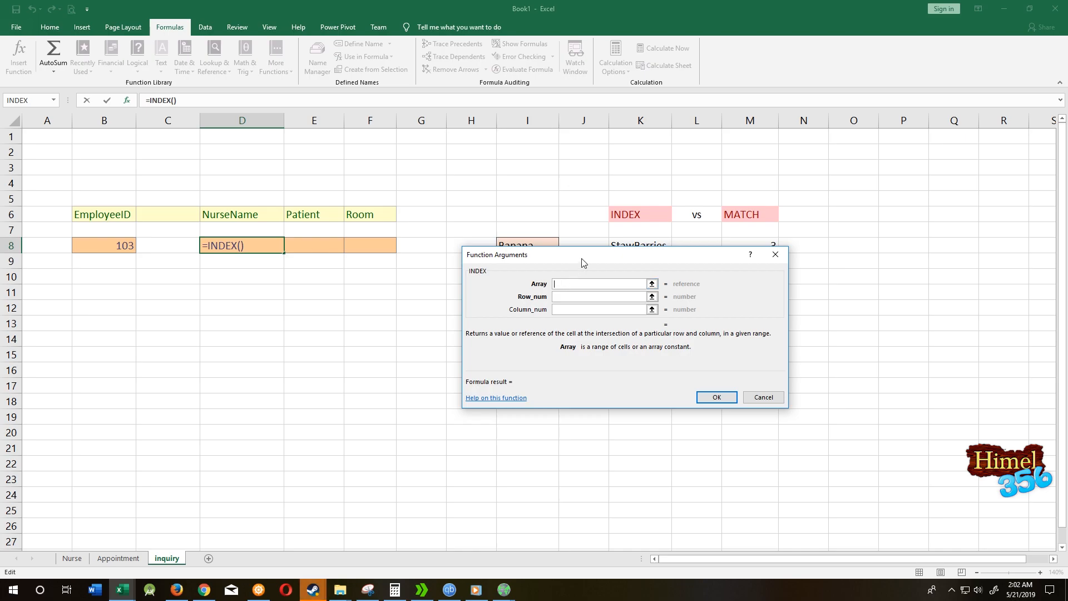
drag(582, 259, 570, 281)
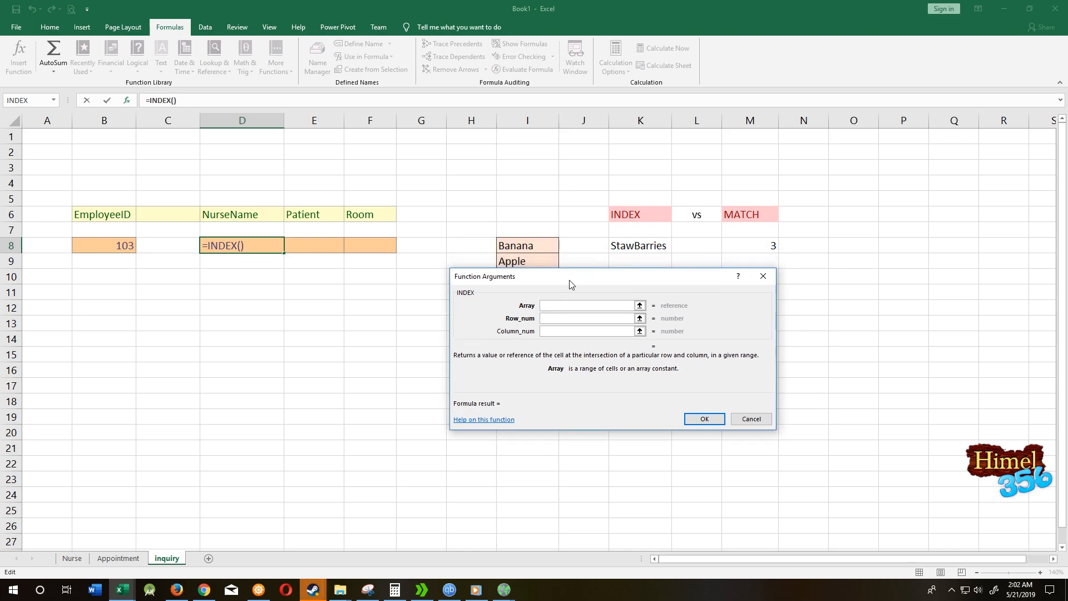
click(73, 558)
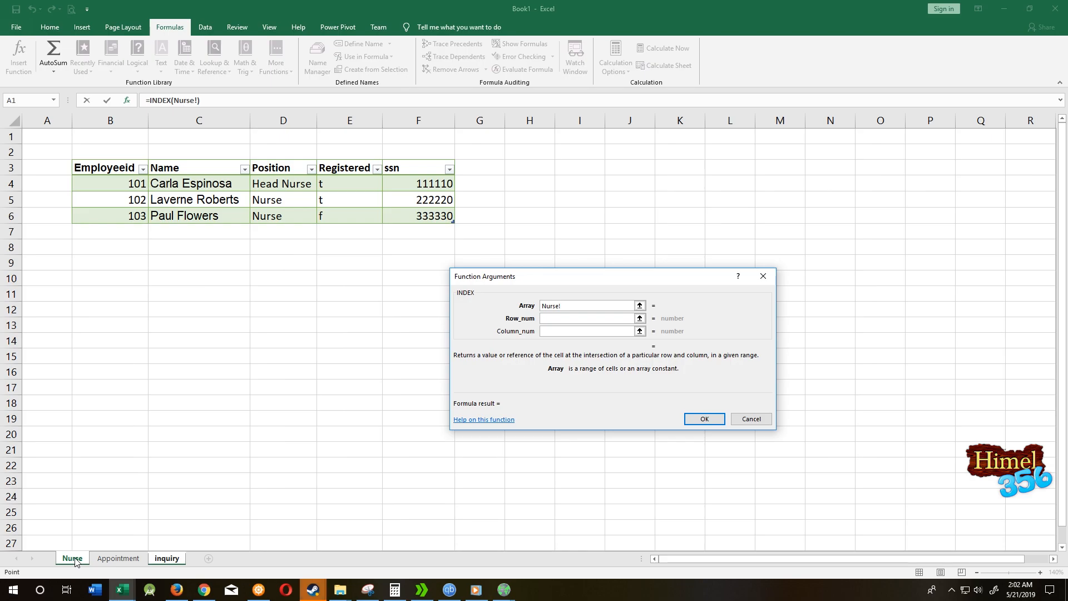
click(221, 183)
drag(222, 183, 221, 215)
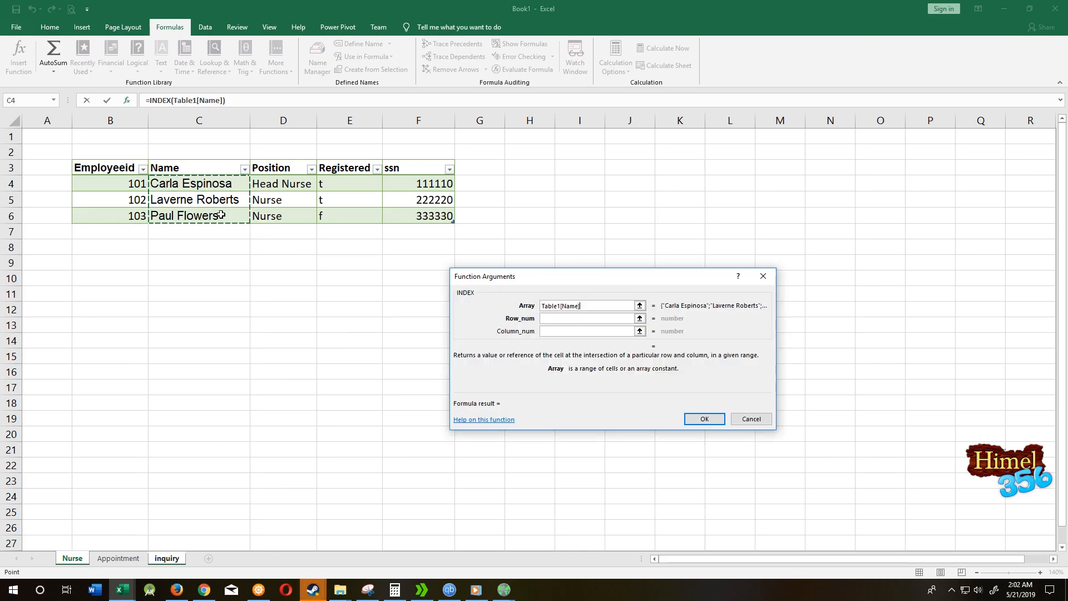
- Nest a MATCH function as the row number of the NurseName INDEX formula, with B8 as the lookup value
click(547, 320)
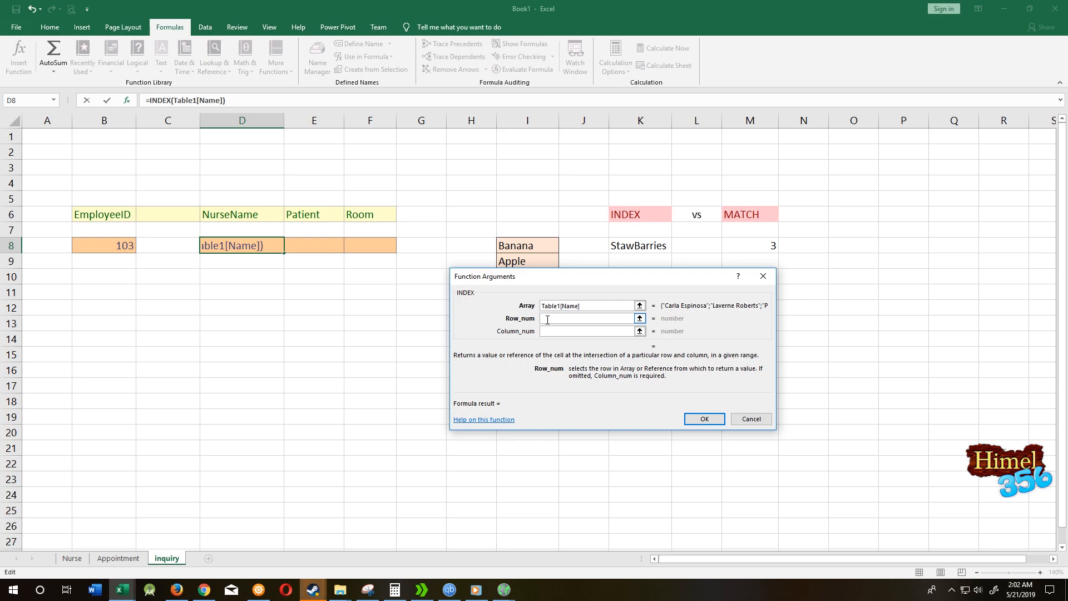
text(MATCH)
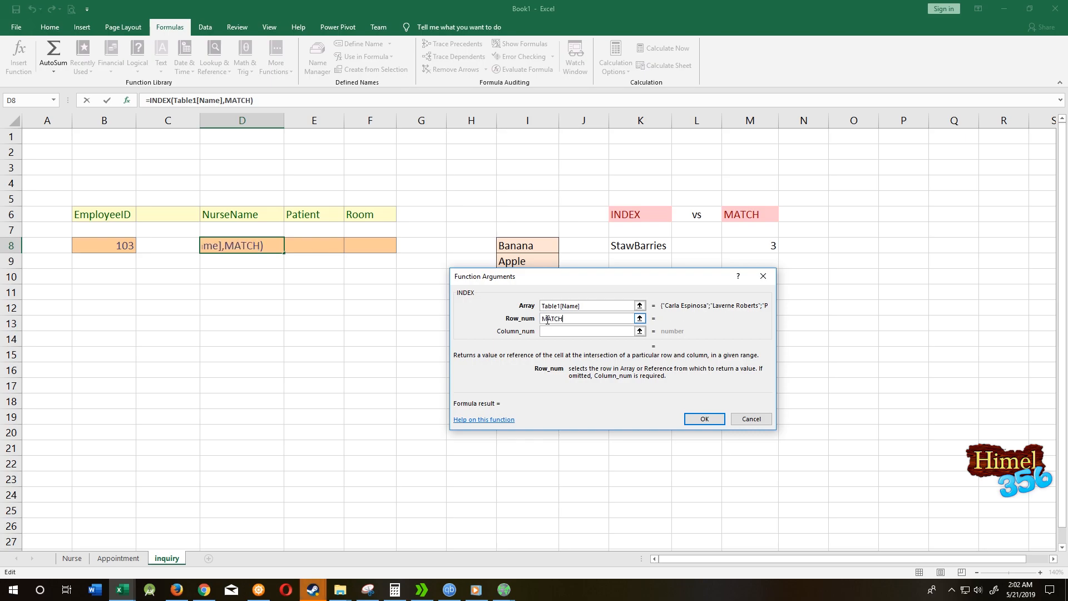
text(()
click(237, 100)
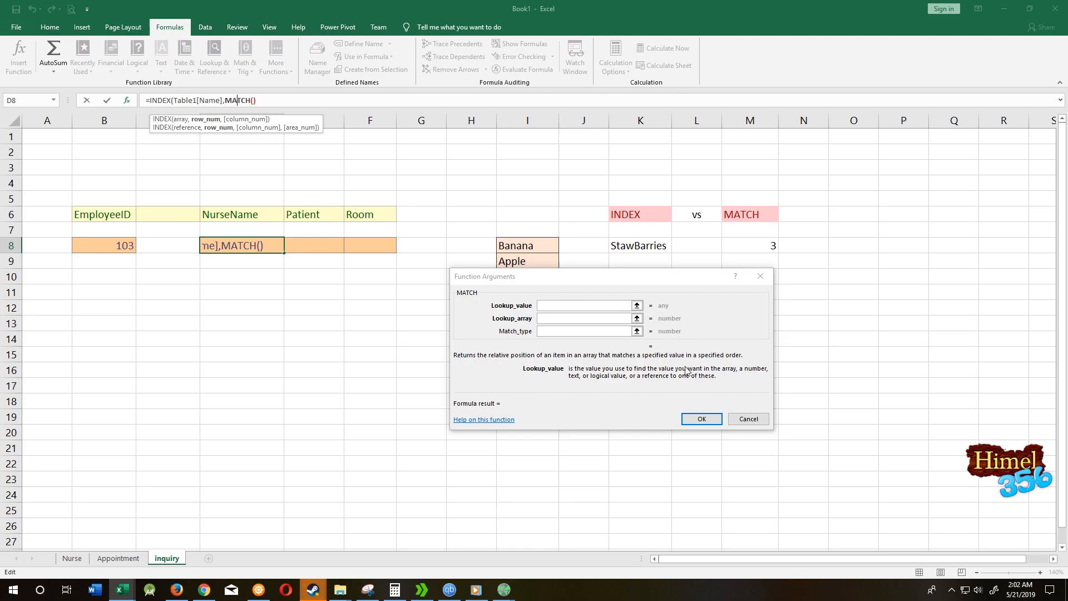
click(581, 306)
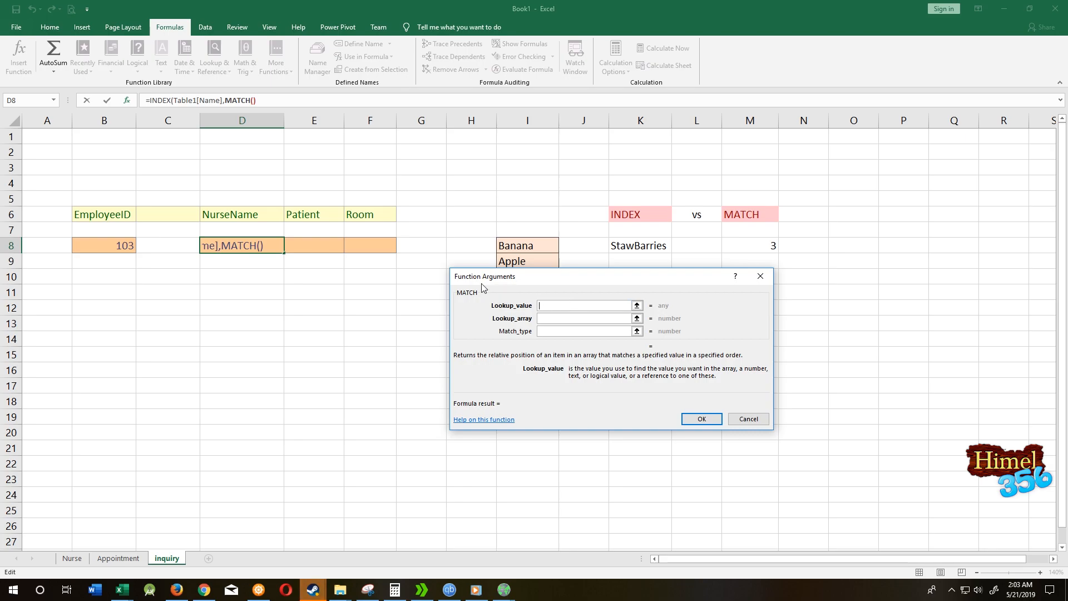
click(108, 245)
- Set the MATCH lookup array to Table1[Employeeid] with match type 0, and complete the formula accepting the suggested parenthesis correction
click(610, 318)
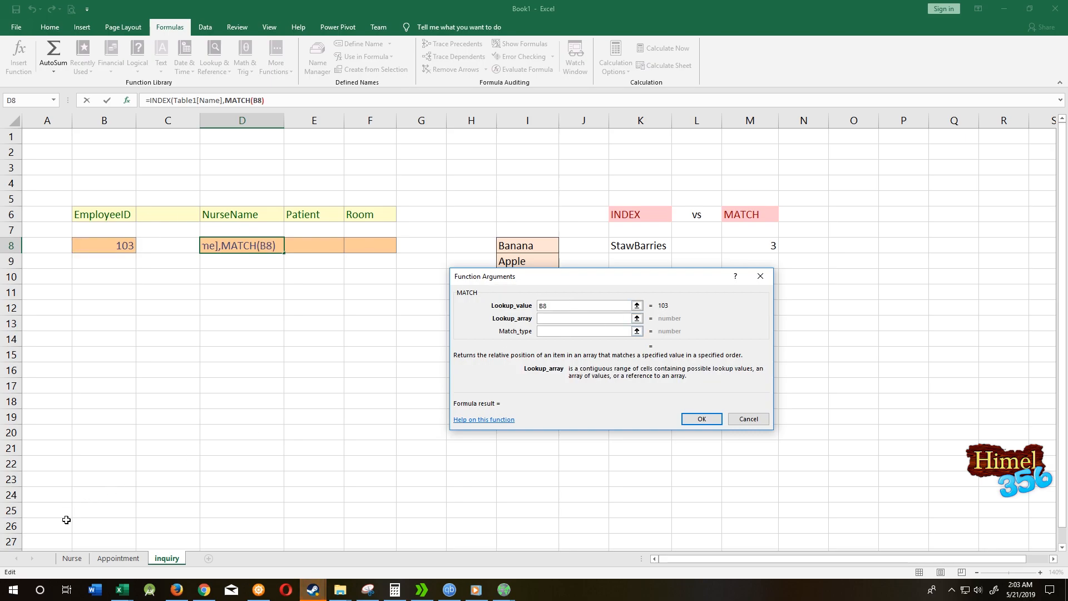
click(72, 559)
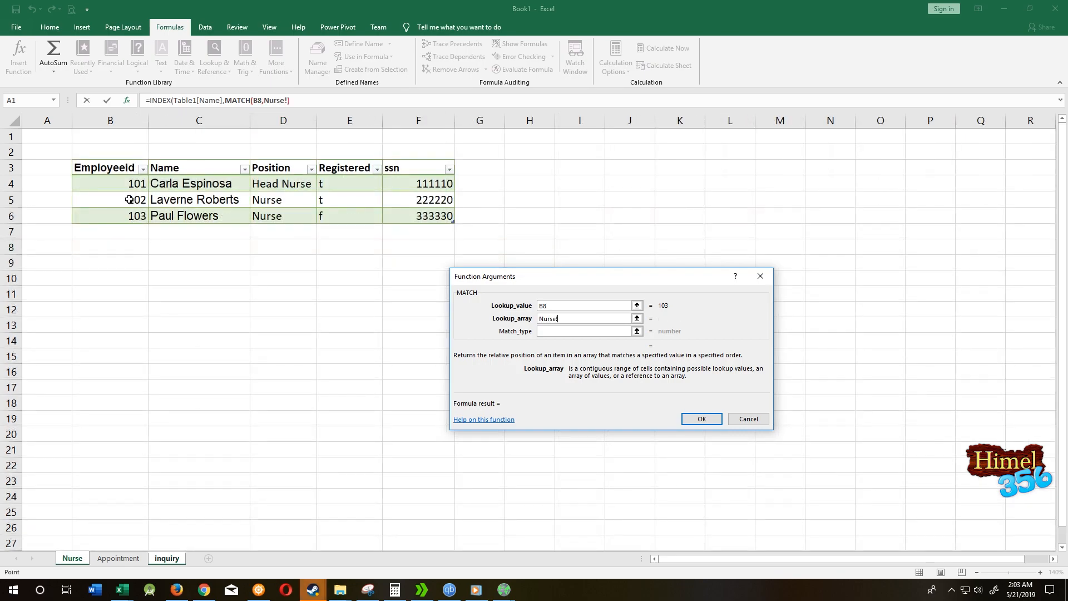
drag(129, 185, 127, 216)
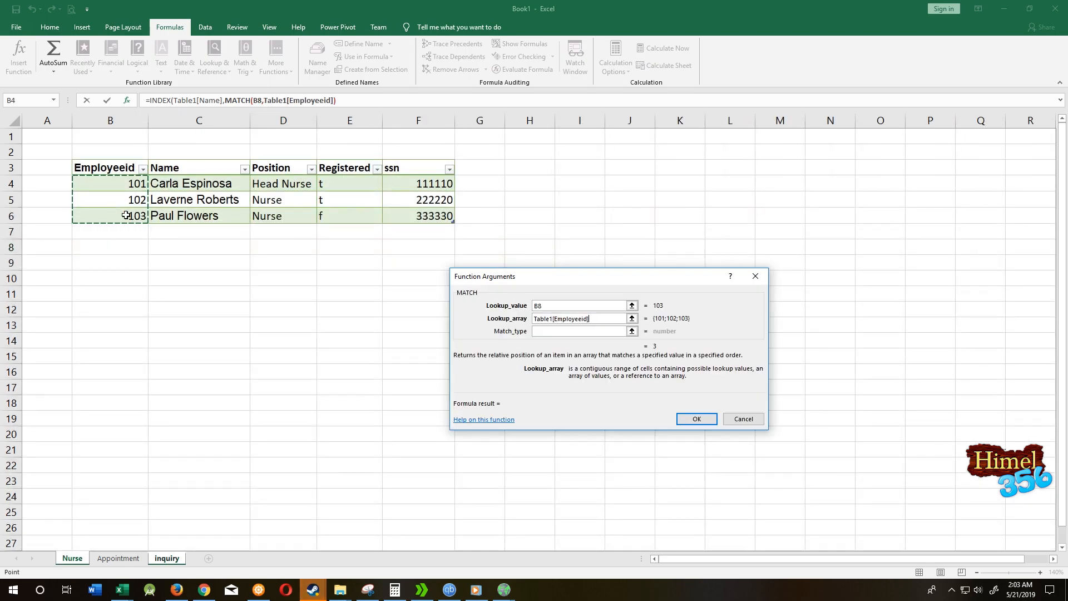
click(553, 331)
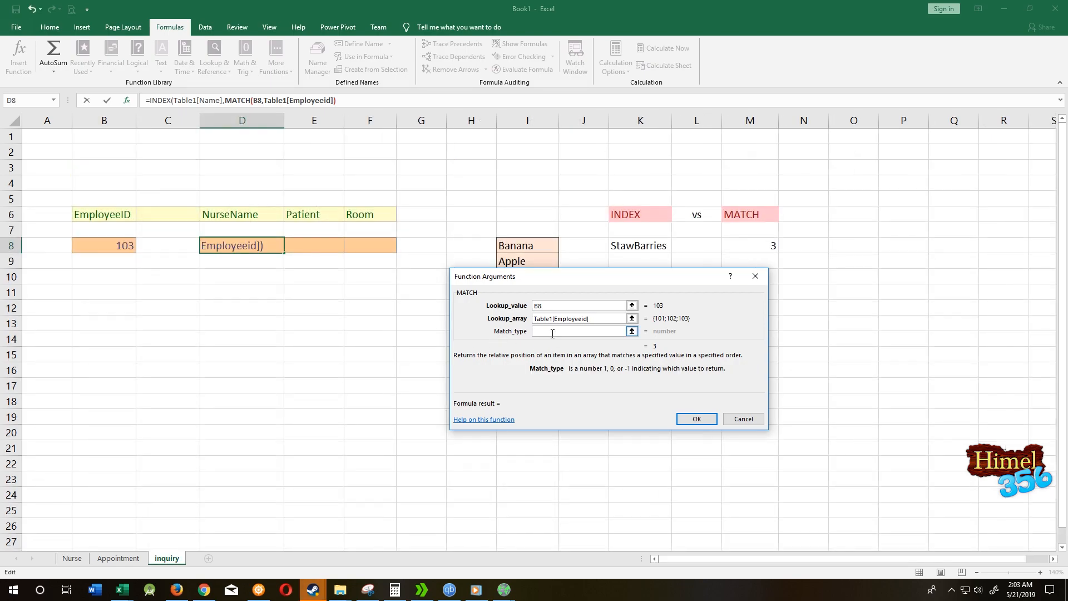
text(0)
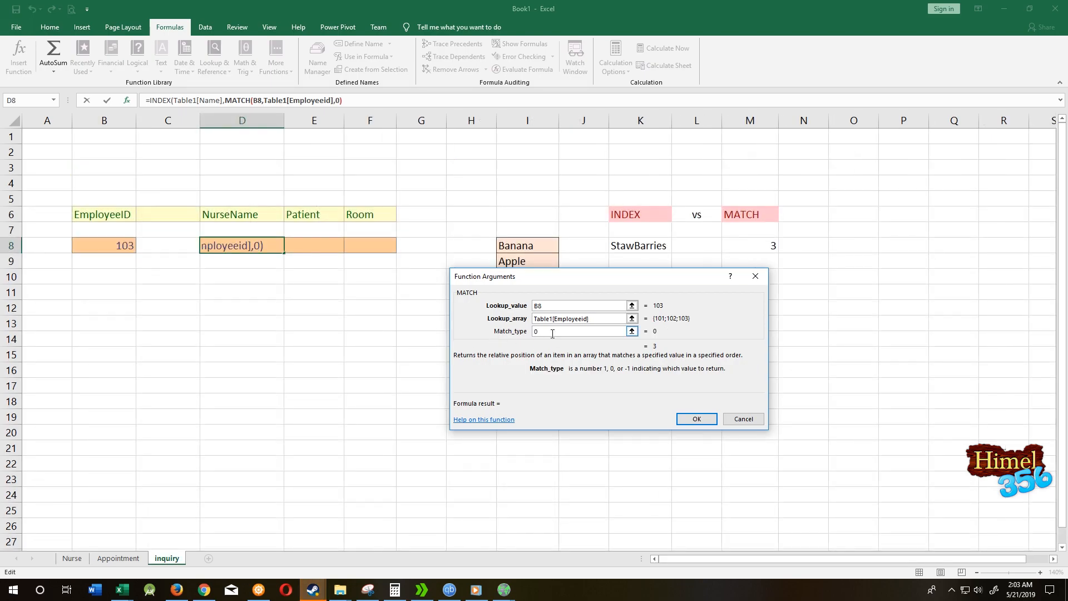
click(693, 419)
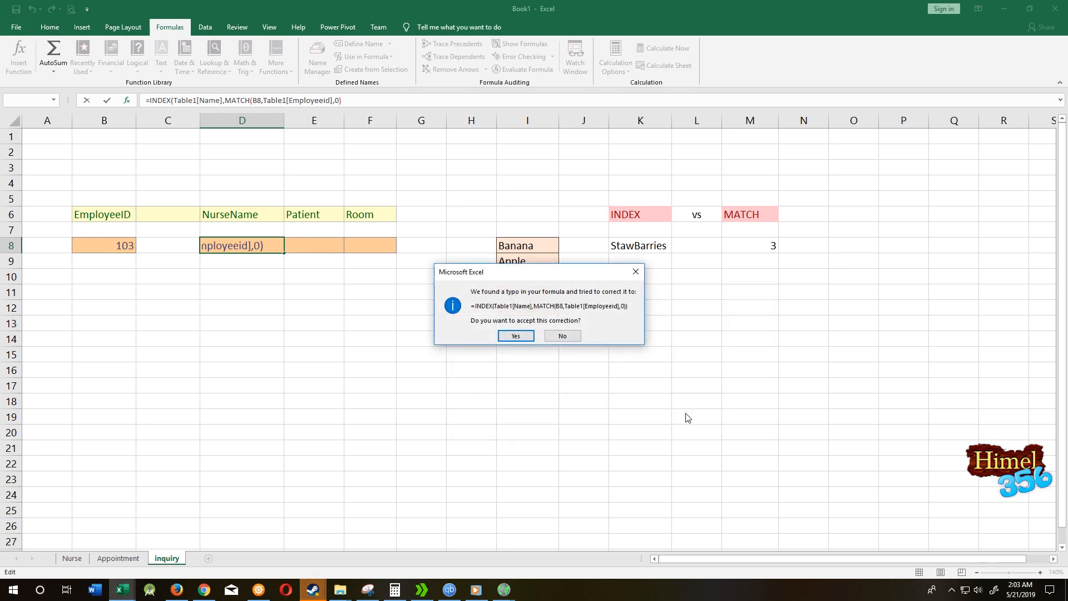
click(529, 340)
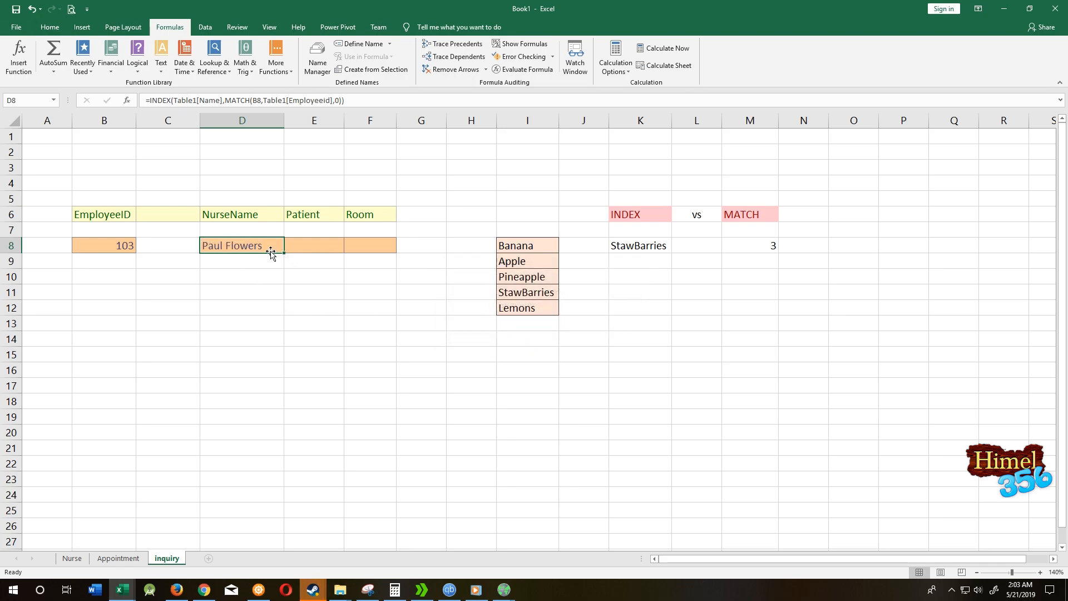
- Test the NurseName lookup by entering the first nurse's employee ID in B8
click(132, 251)
text(101)
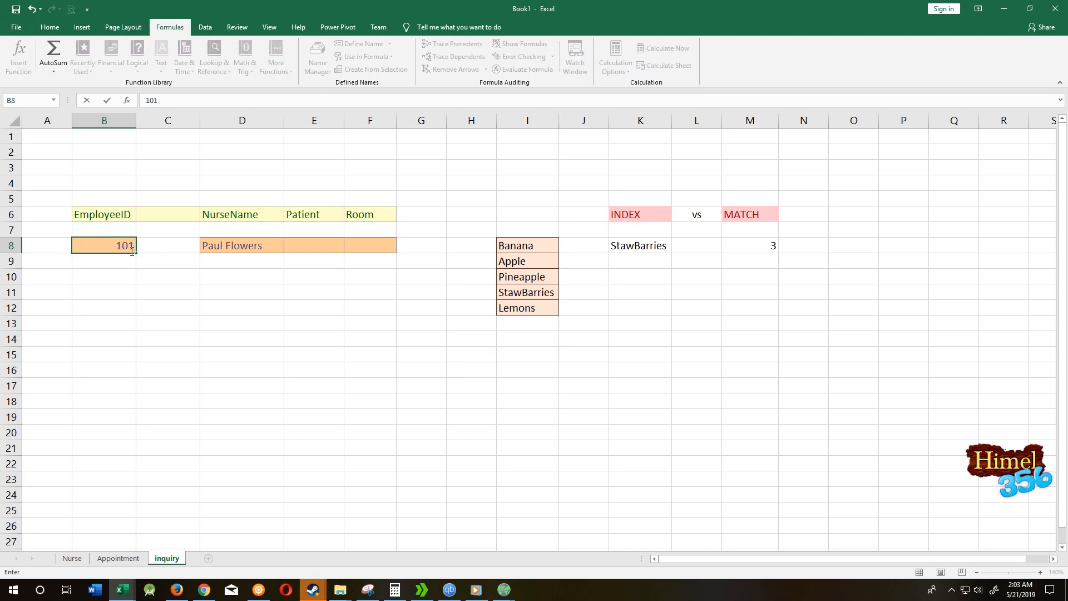
key(Return)
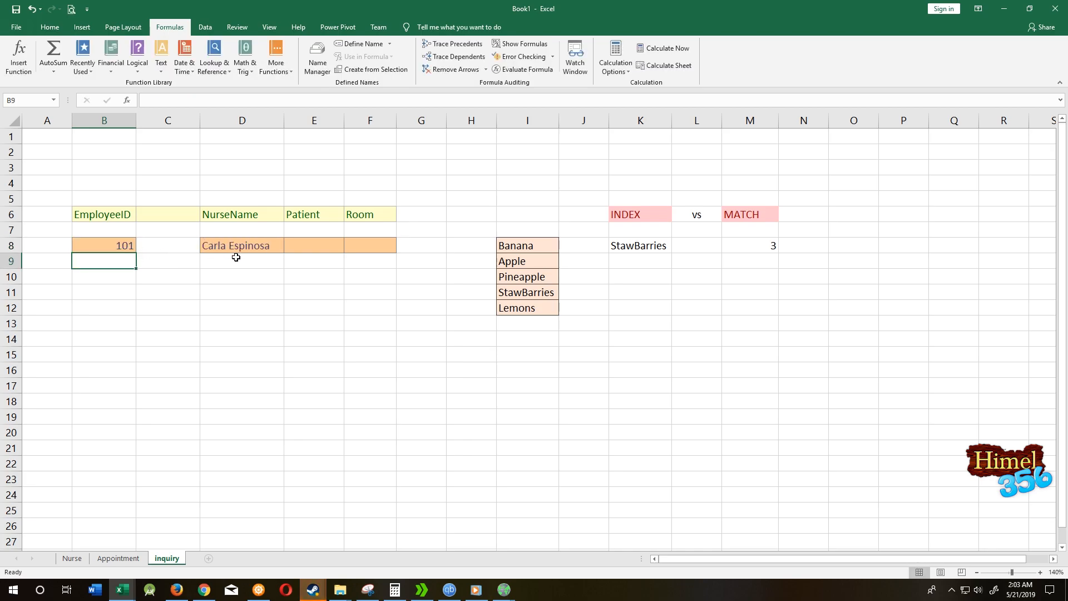
click(269, 251)
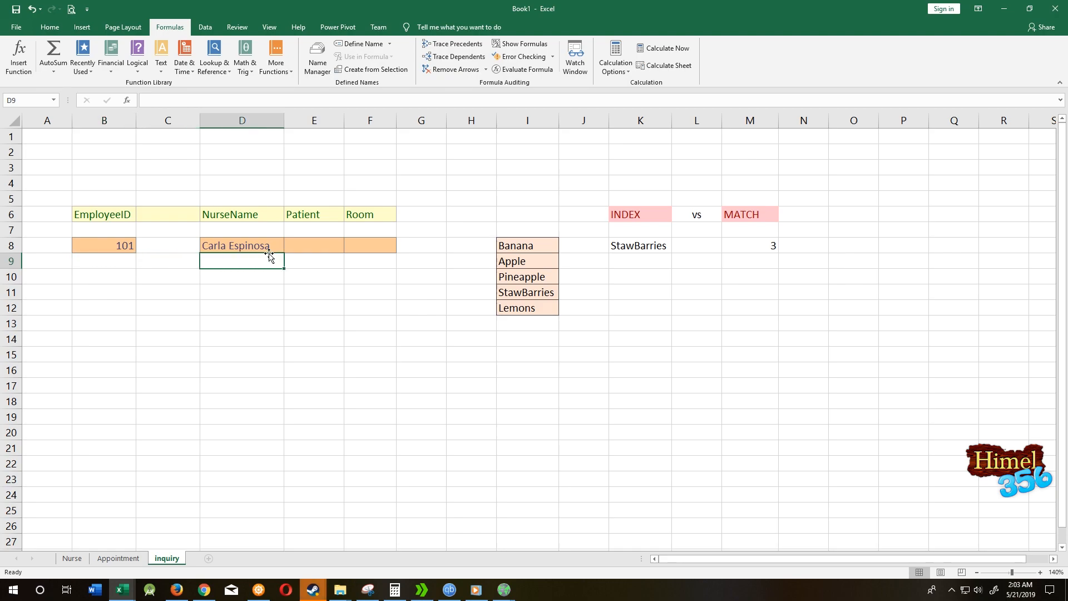
- Insert an INDEX function in F8 using the array form, with the Appointment sheet's Table2[Room] column as the array
click(378, 245)
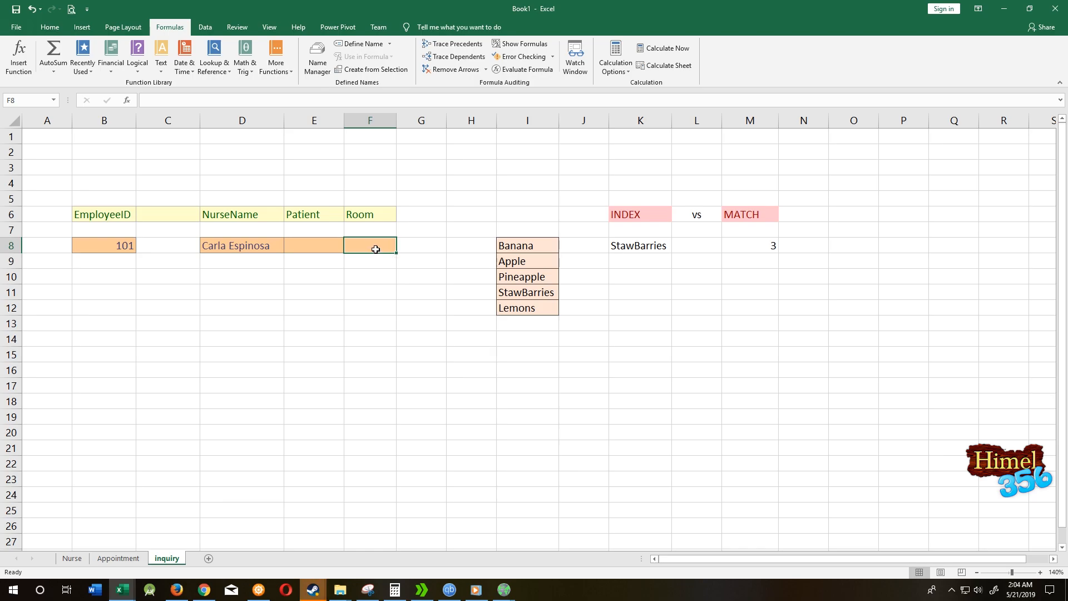
click(224, 57)
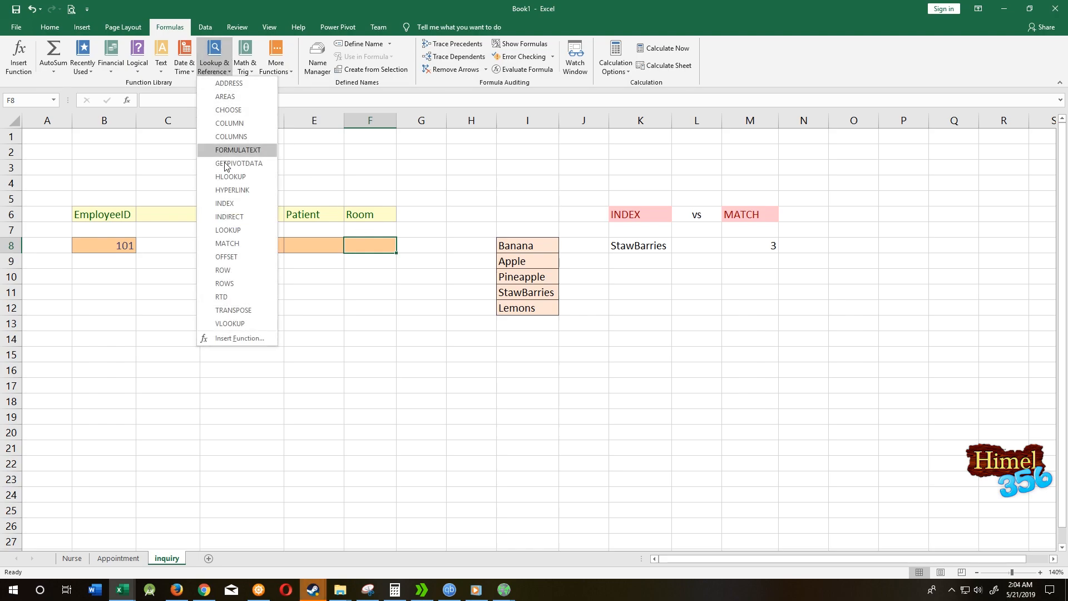
click(232, 203)
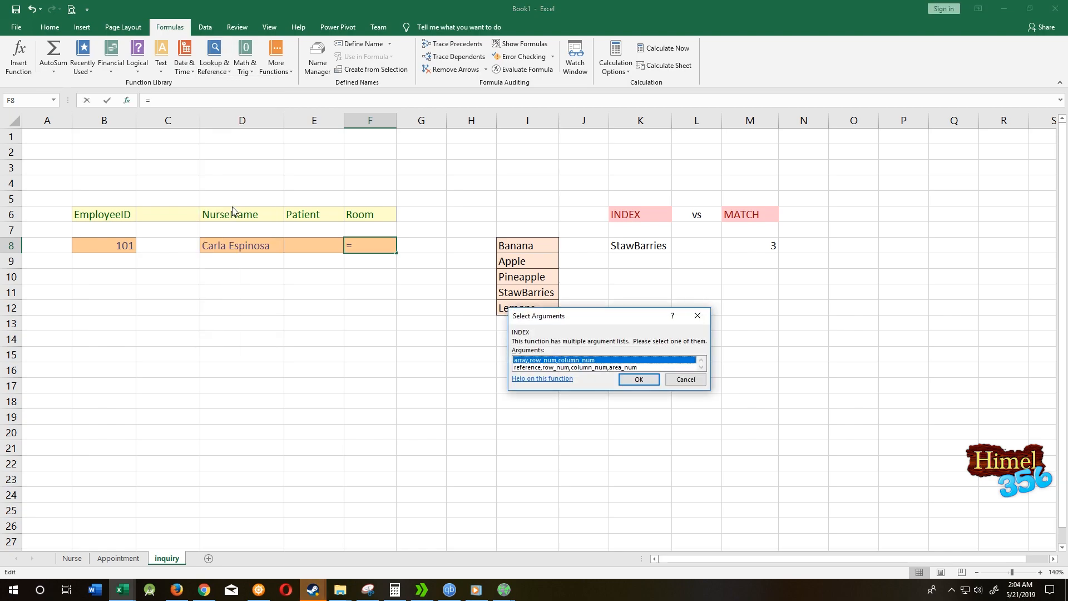
click(640, 378)
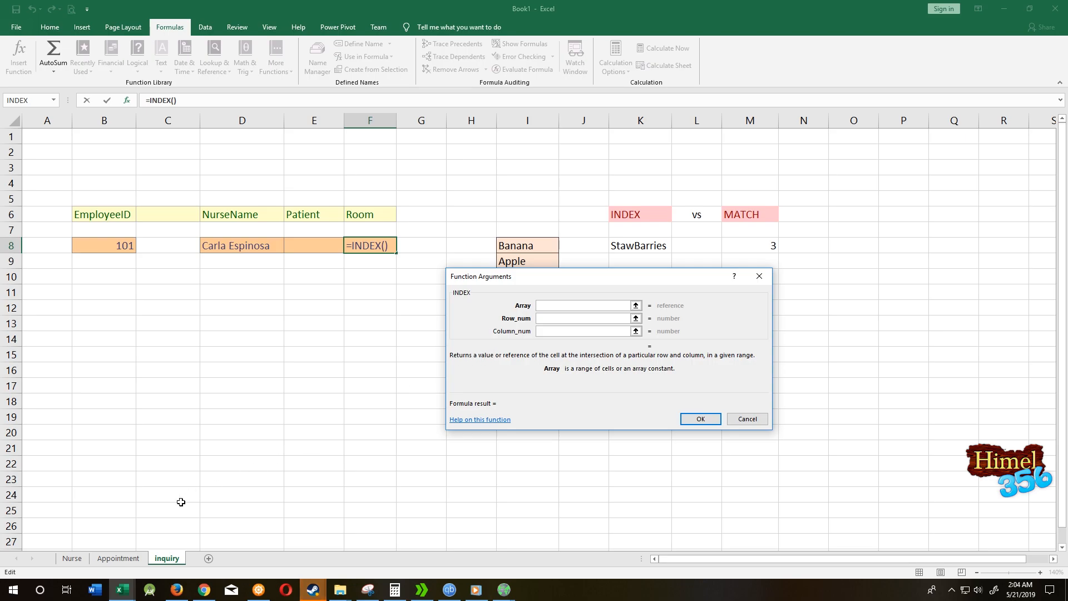
click(120, 558)
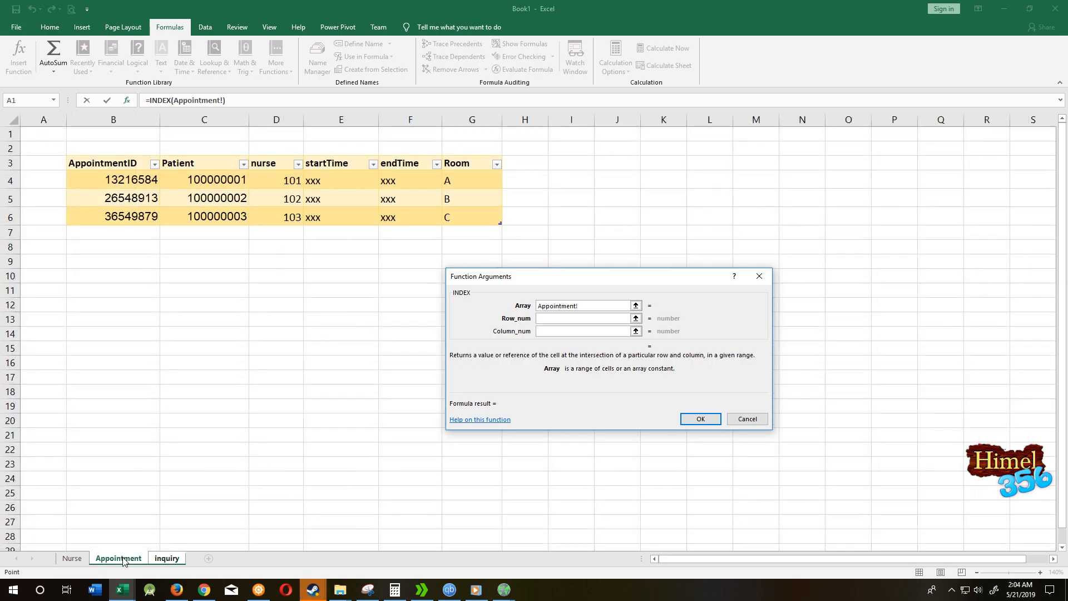
drag(467, 181, 465, 217)
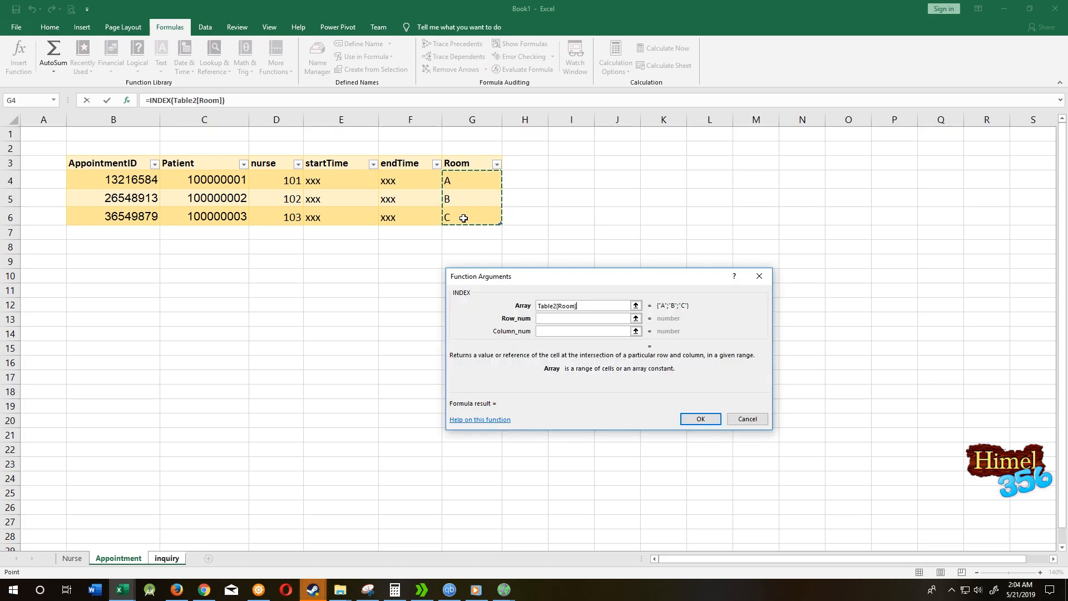
- Nest a MATCH function as the row number of the Room INDEX formula in F8, with B8 as the lookup value
click(561, 319)
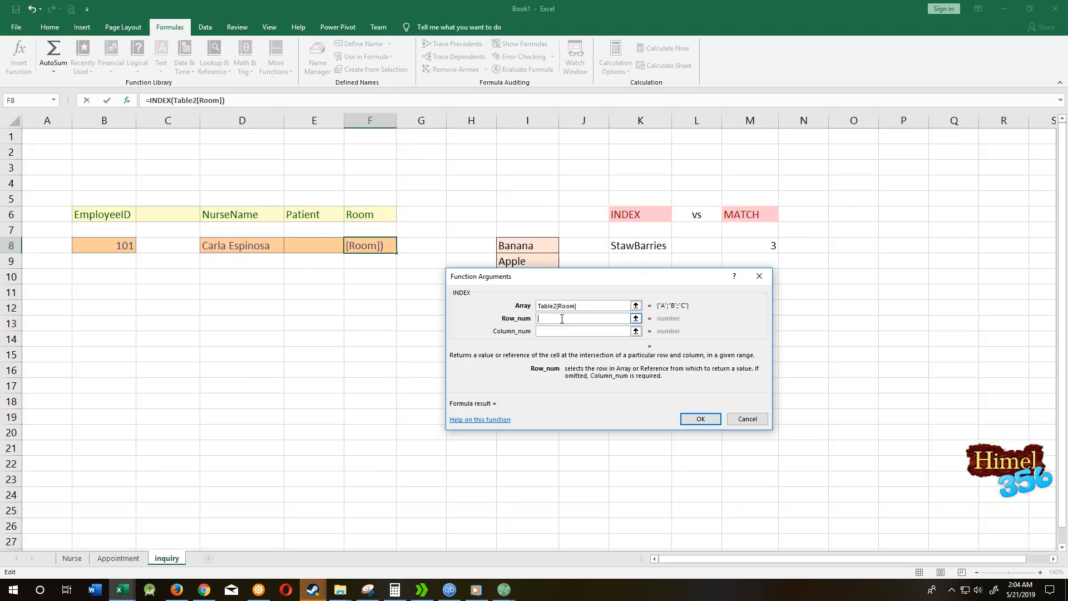
text(MA)
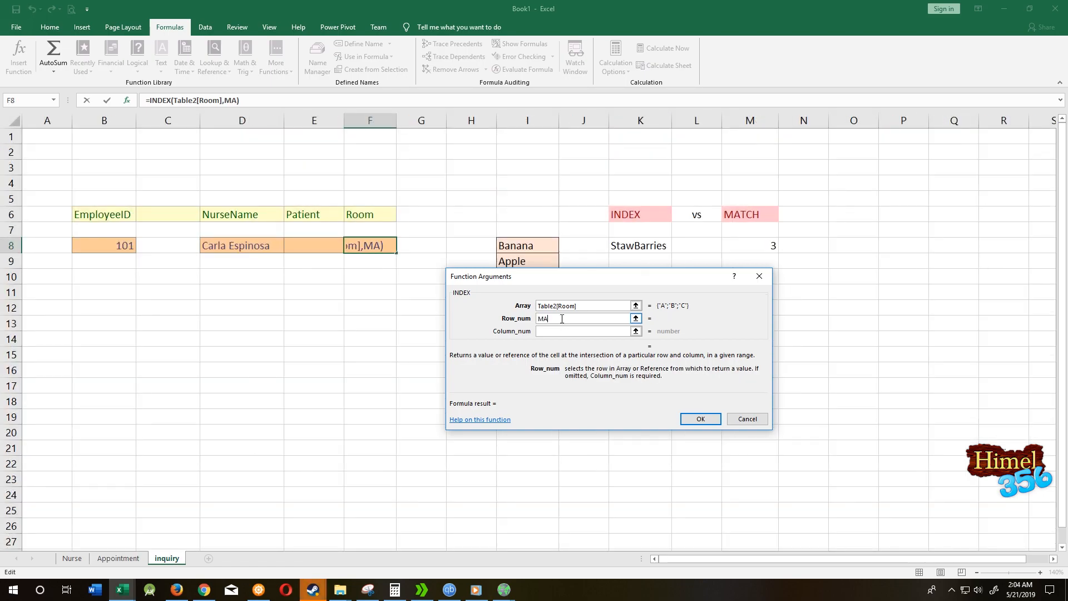
text(TCH()
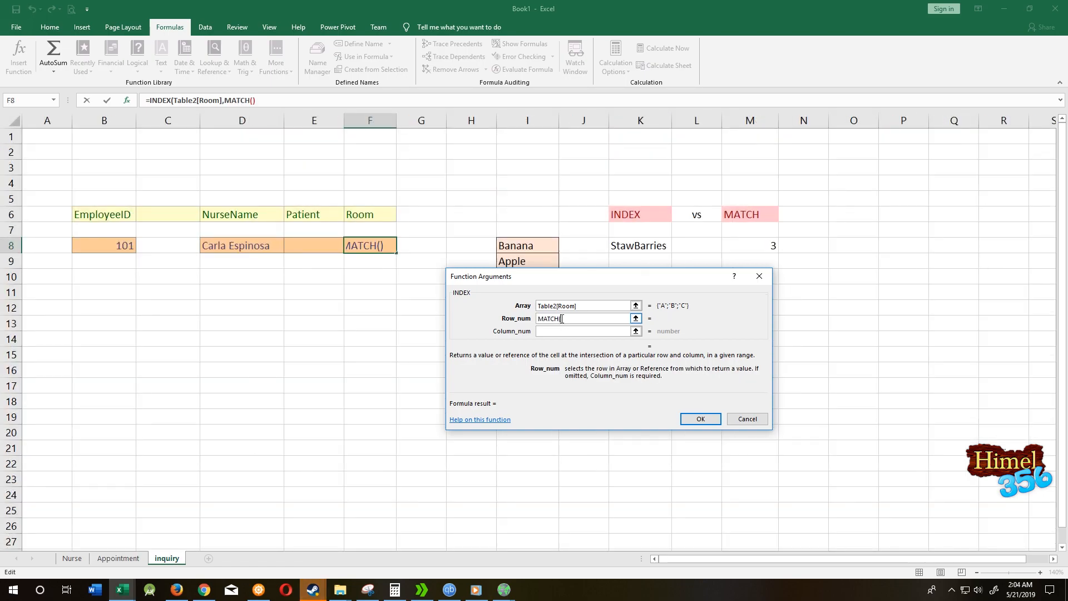
click(233, 100)
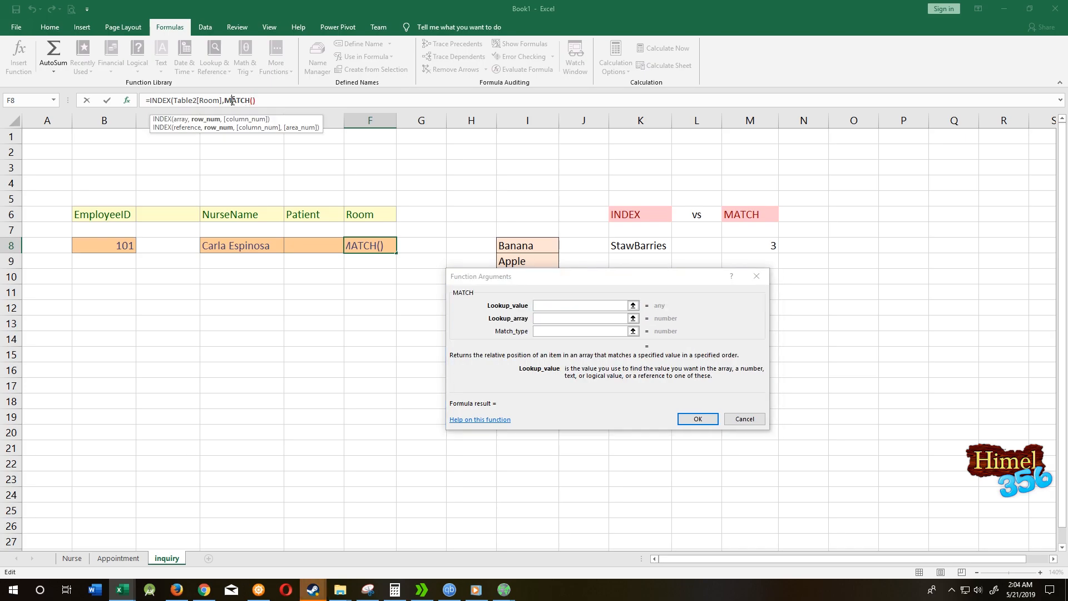
click(554, 306)
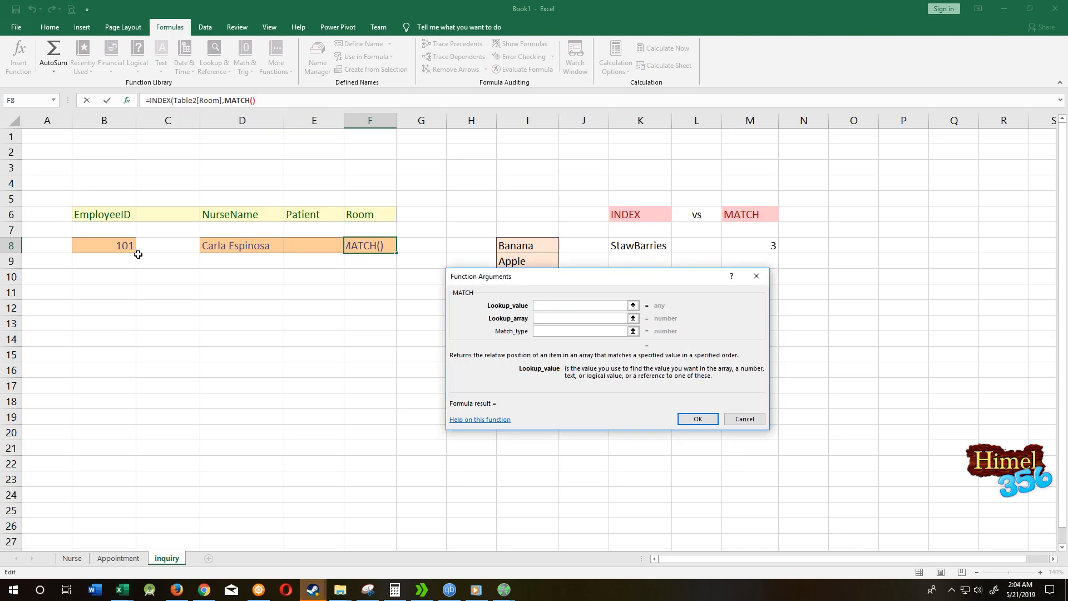
click(121, 245)
- Set the MATCH lookup array to the Appointment sheet's Table2[nurse] with match type 0, and complete the Room formula accepting the suggested correction
click(539, 318)
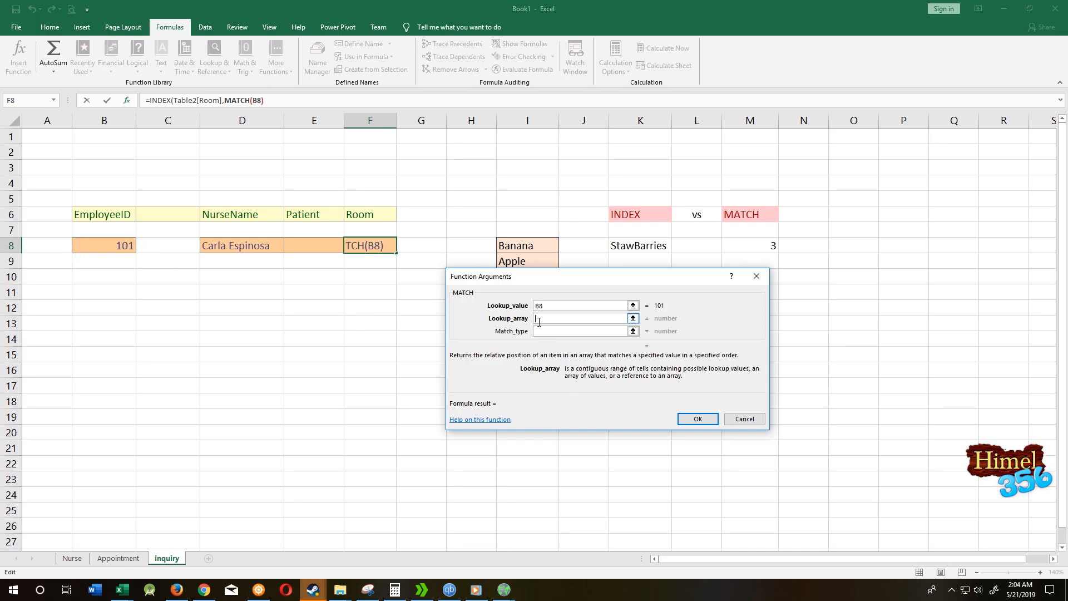
click(124, 560)
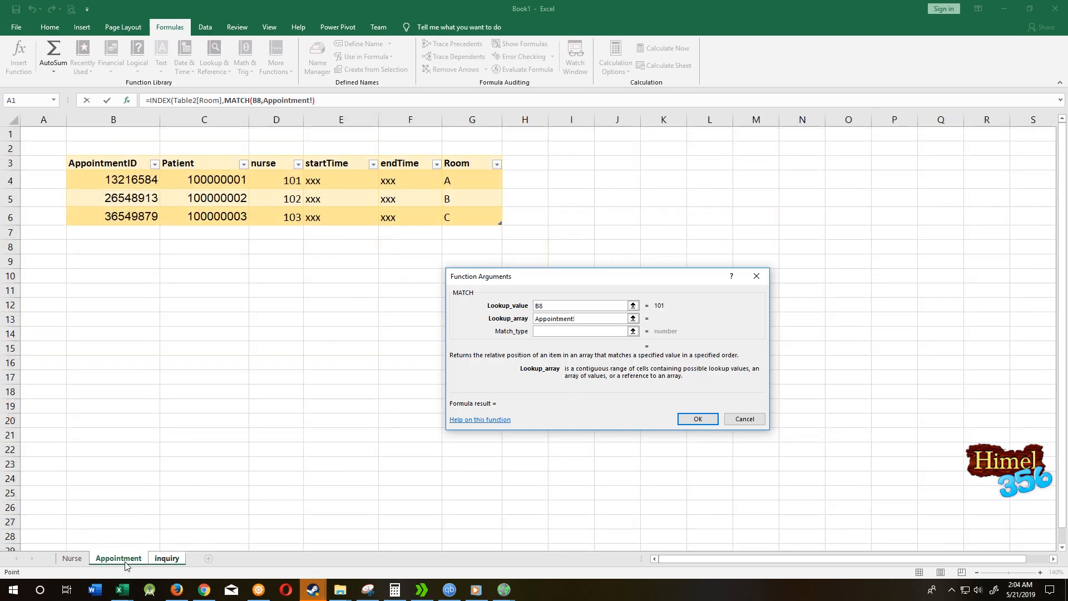
drag(283, 176, 285, 217)
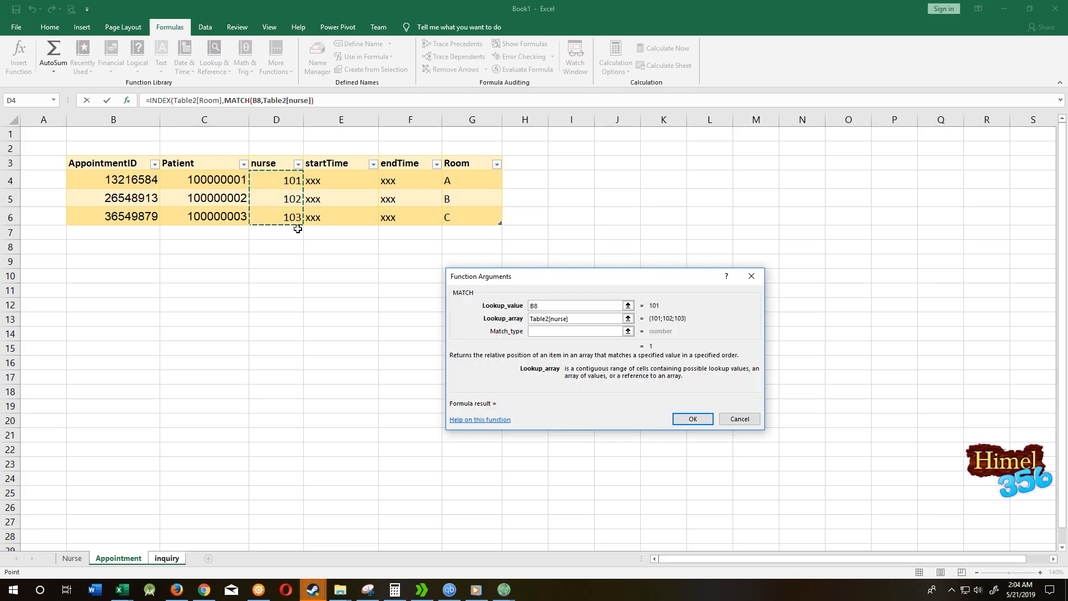
click(570, 332)
text(0)
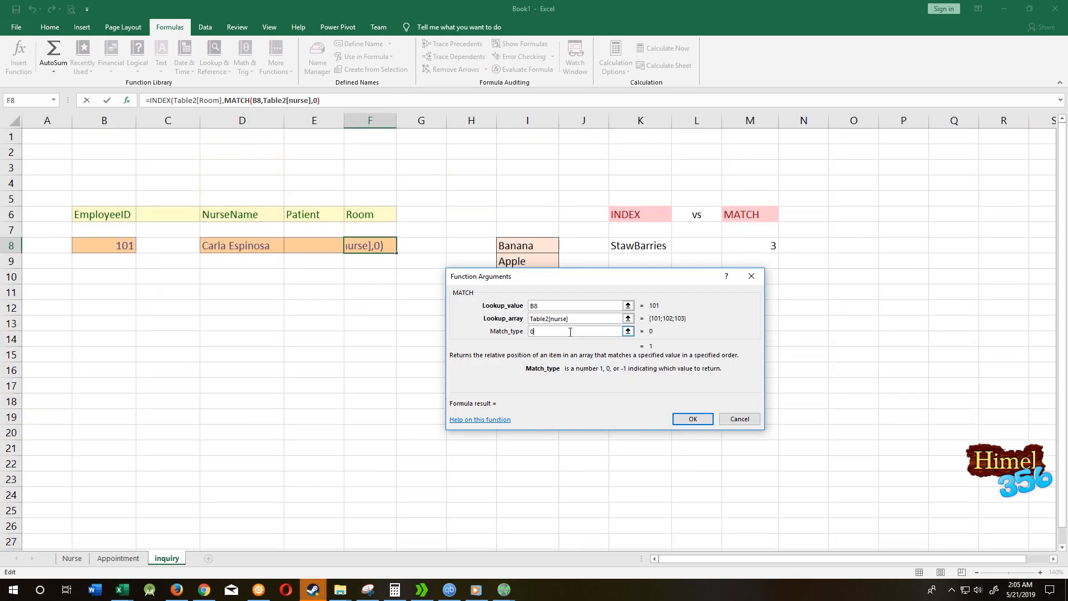
click(690, 419)
click(517, 335)
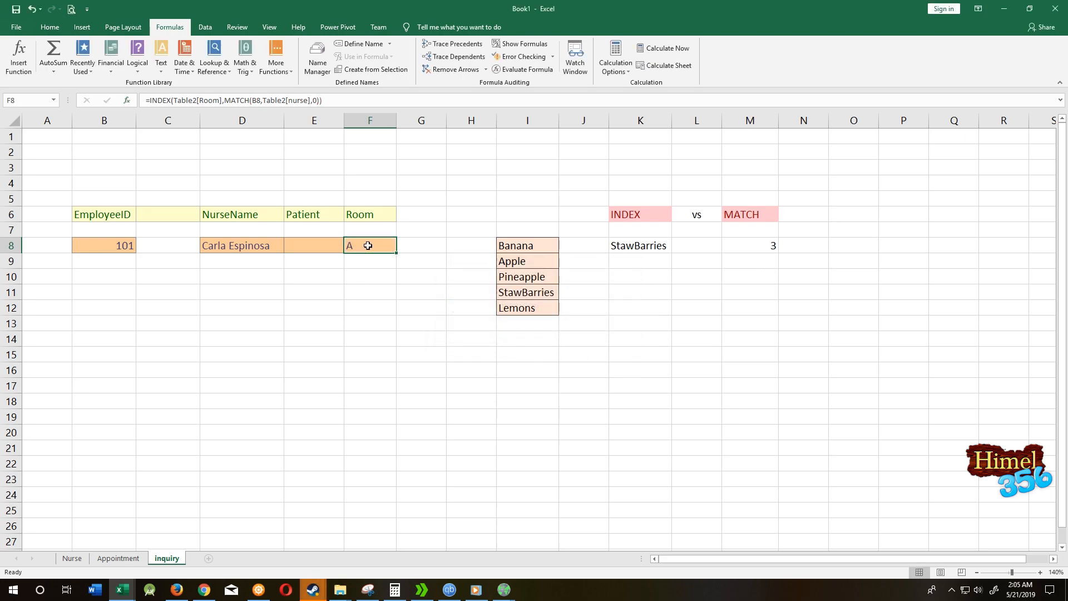
- Copy the full Room formula text from F8 and paste it into the Patient cell E8
click(315, 248)
click(360, 247)
drag(323, 100, 147, 101)
key(ctrl+c)
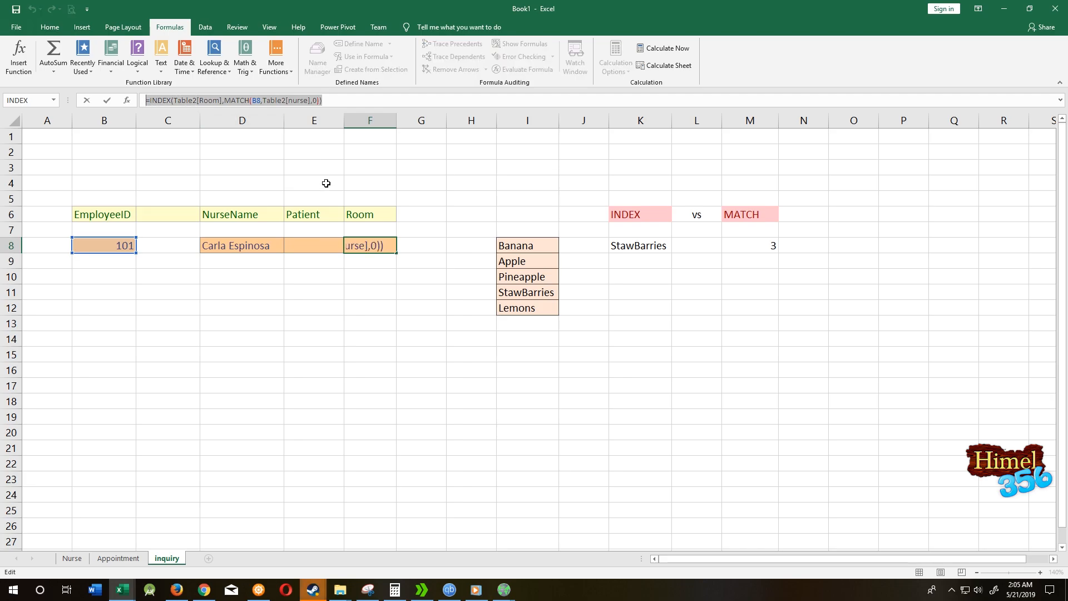
key(Escape)
click(312, 246)
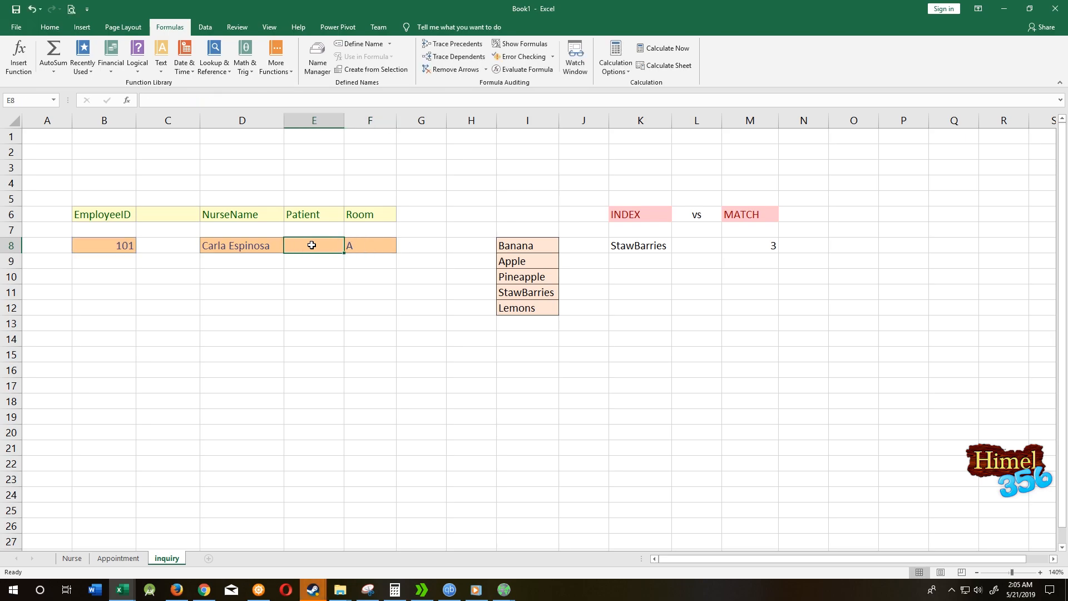
click(163, 99)
key(ctrl+v)
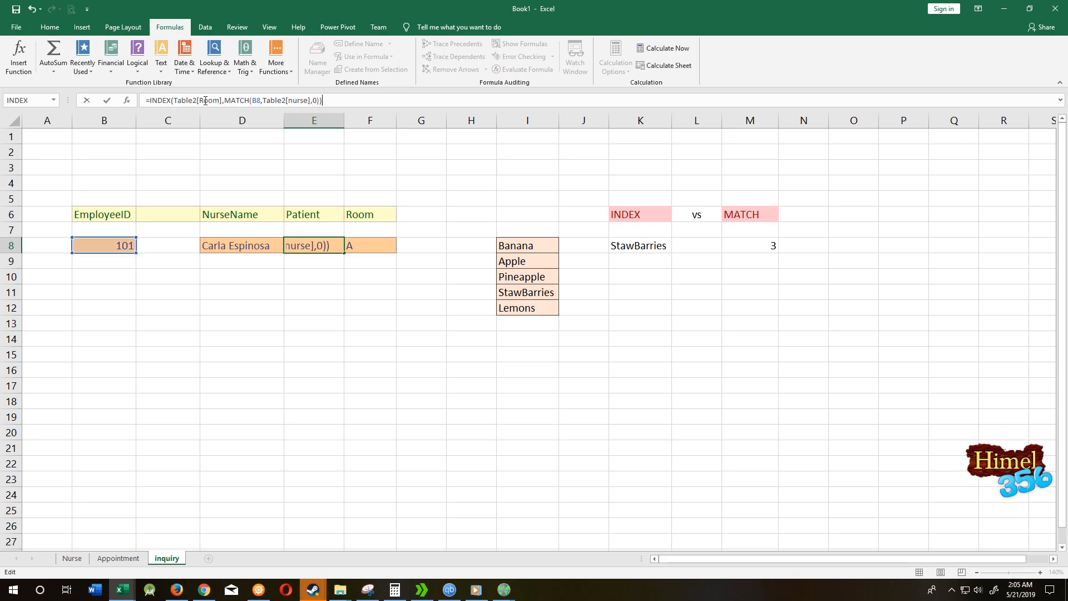
- Check the patient column's header on the Appointment sheet, and change the INDEX array in E8 to Table2[Patient]
click(130, 563)
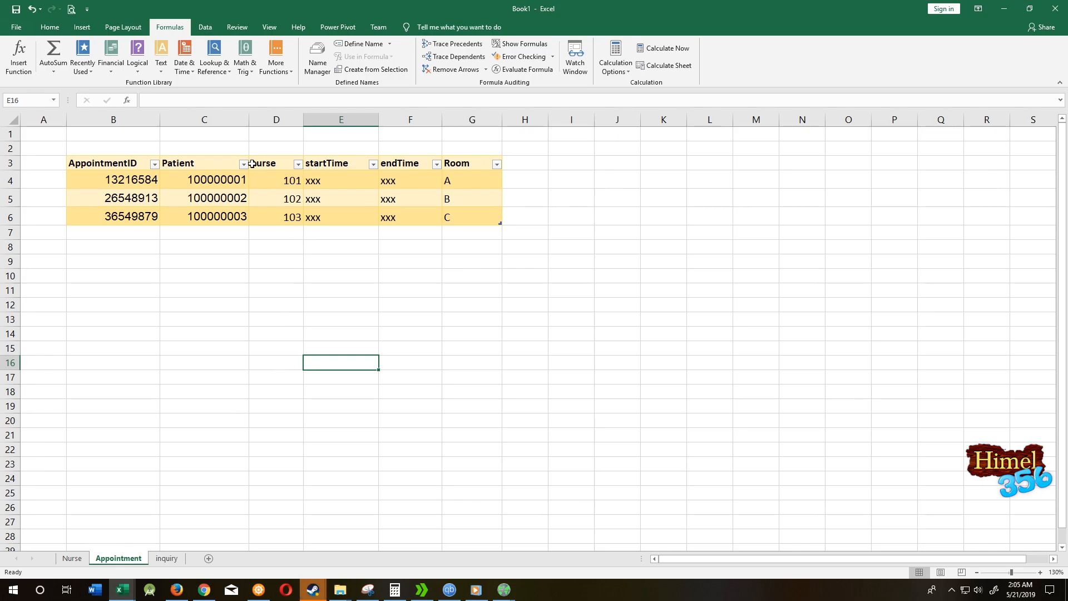
click(189, 165)
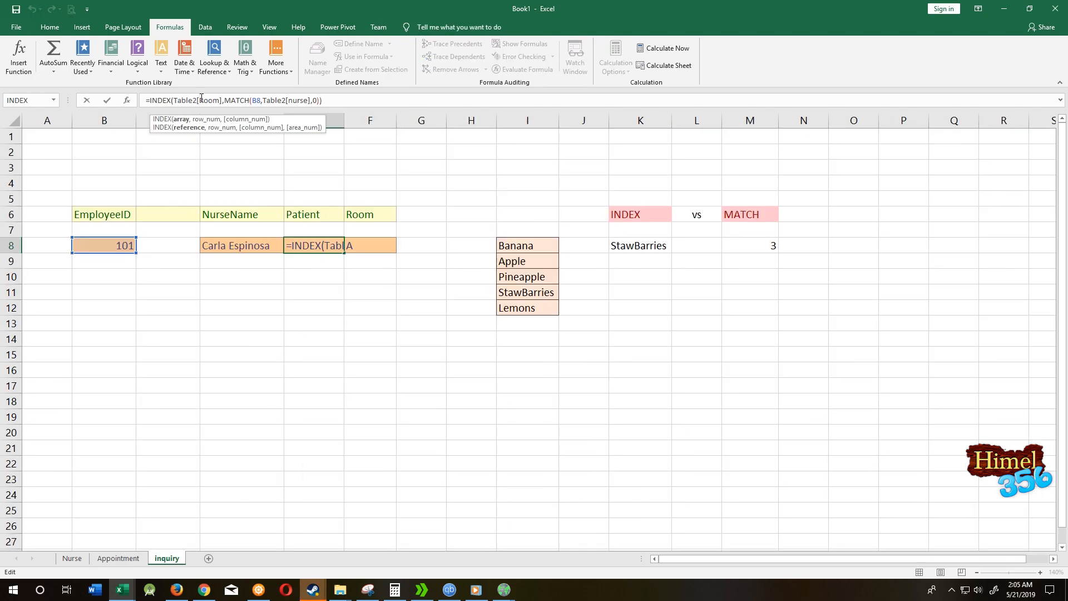
drag(200, 101, 216, 101)
text(Patient)
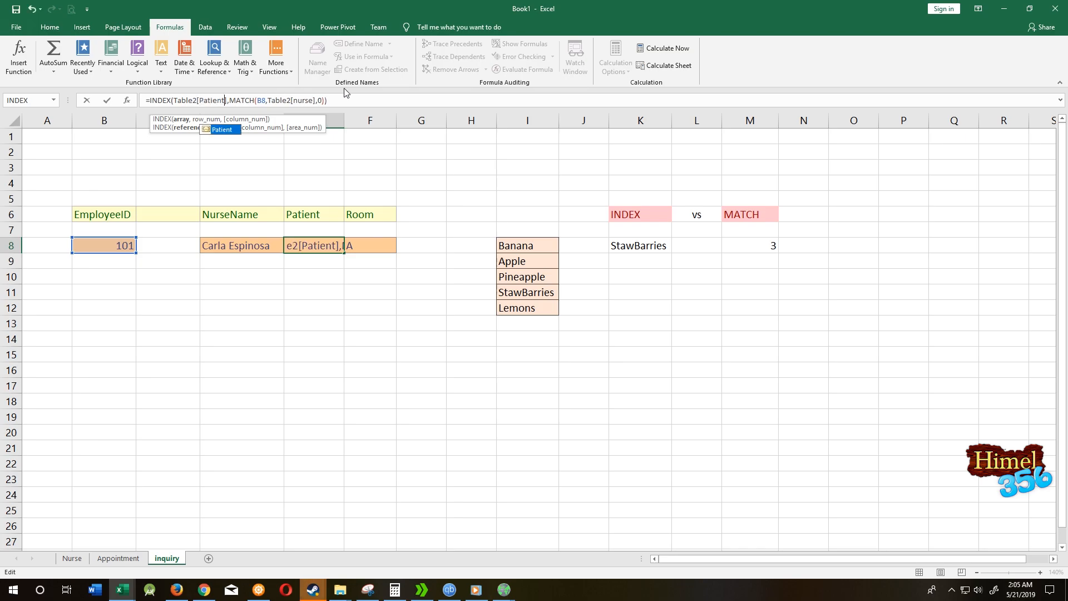
key(Return)
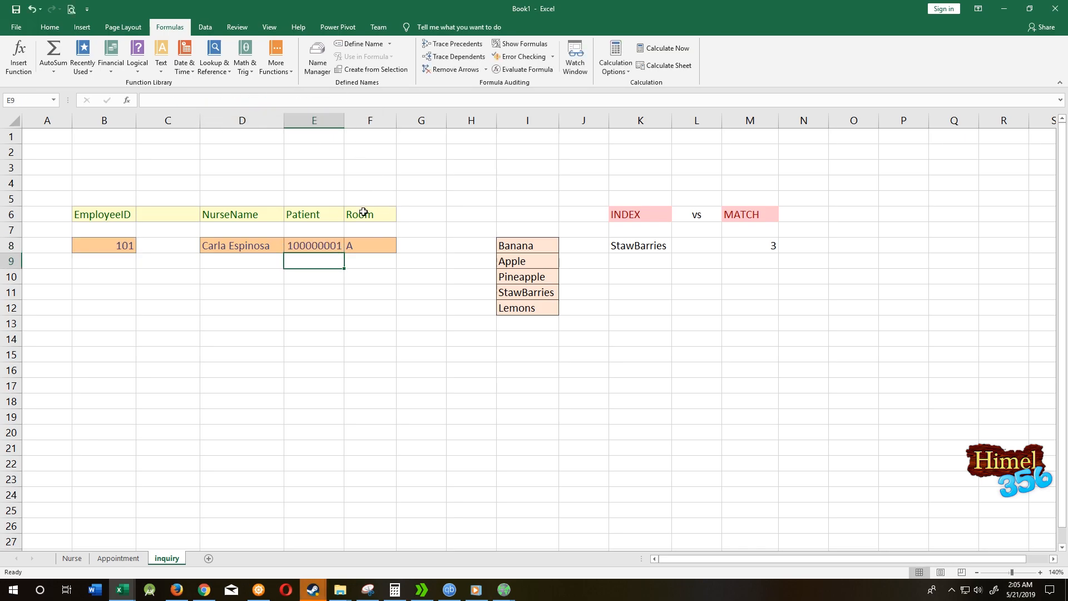
click(313, 245)
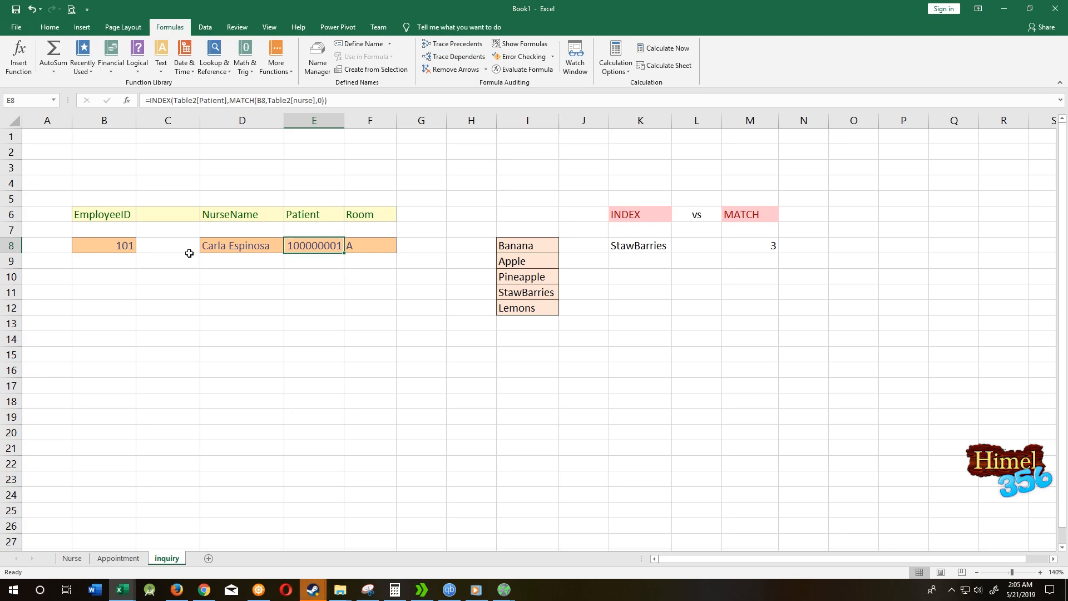
- Test the nurse, patient and room lookups by entering the second nurse's employee ID in B8
click(131, 245)
text(102)
key(Return)
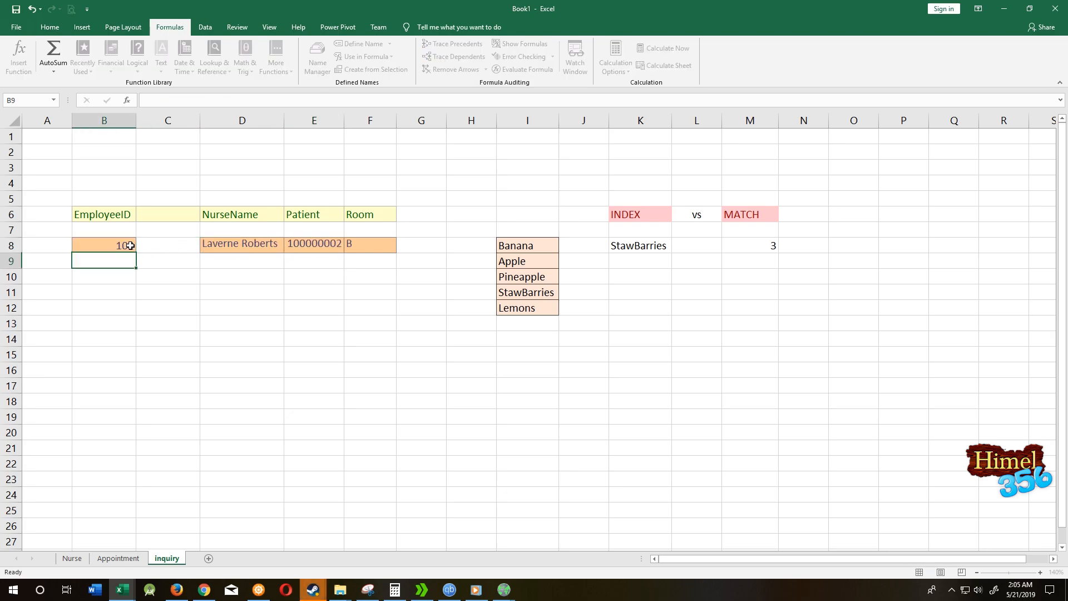